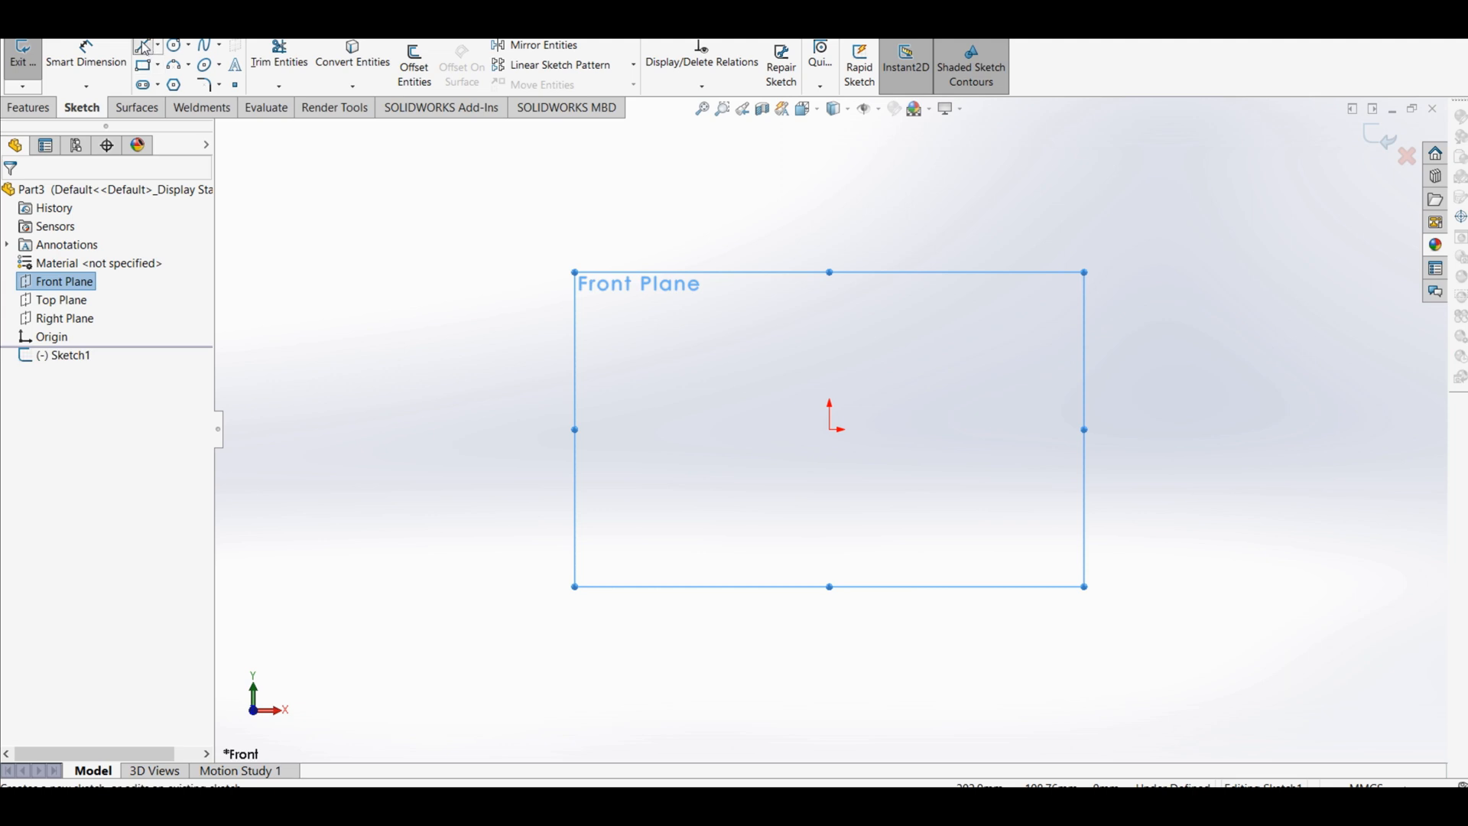
# Sketch a vertical line about 37 mm long upward from the origin on the Front Plane.
pyautogui.click(142, 45)
pyautogui.click(830, 429)
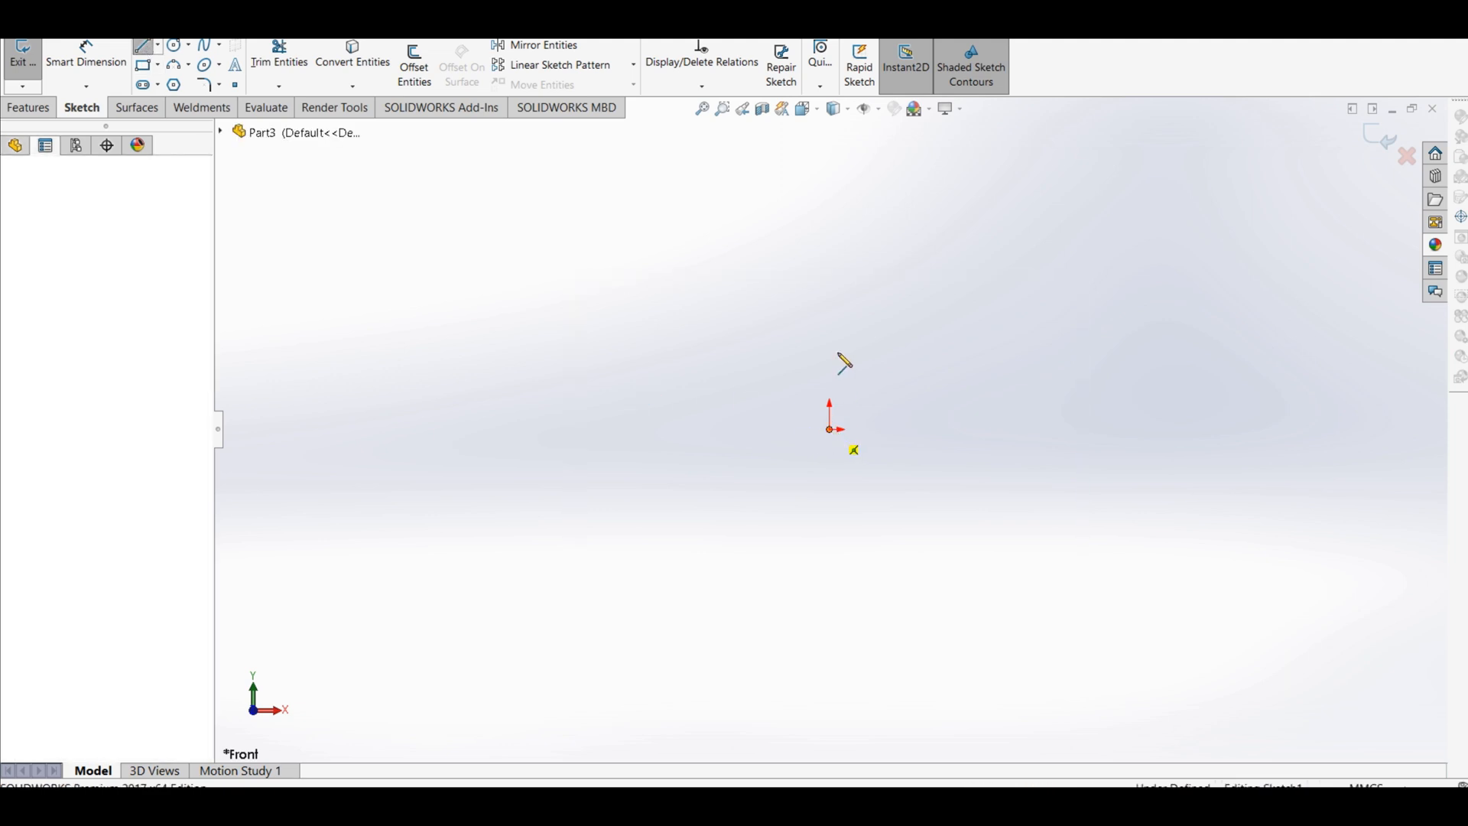
pyautogui.click(831, 323)
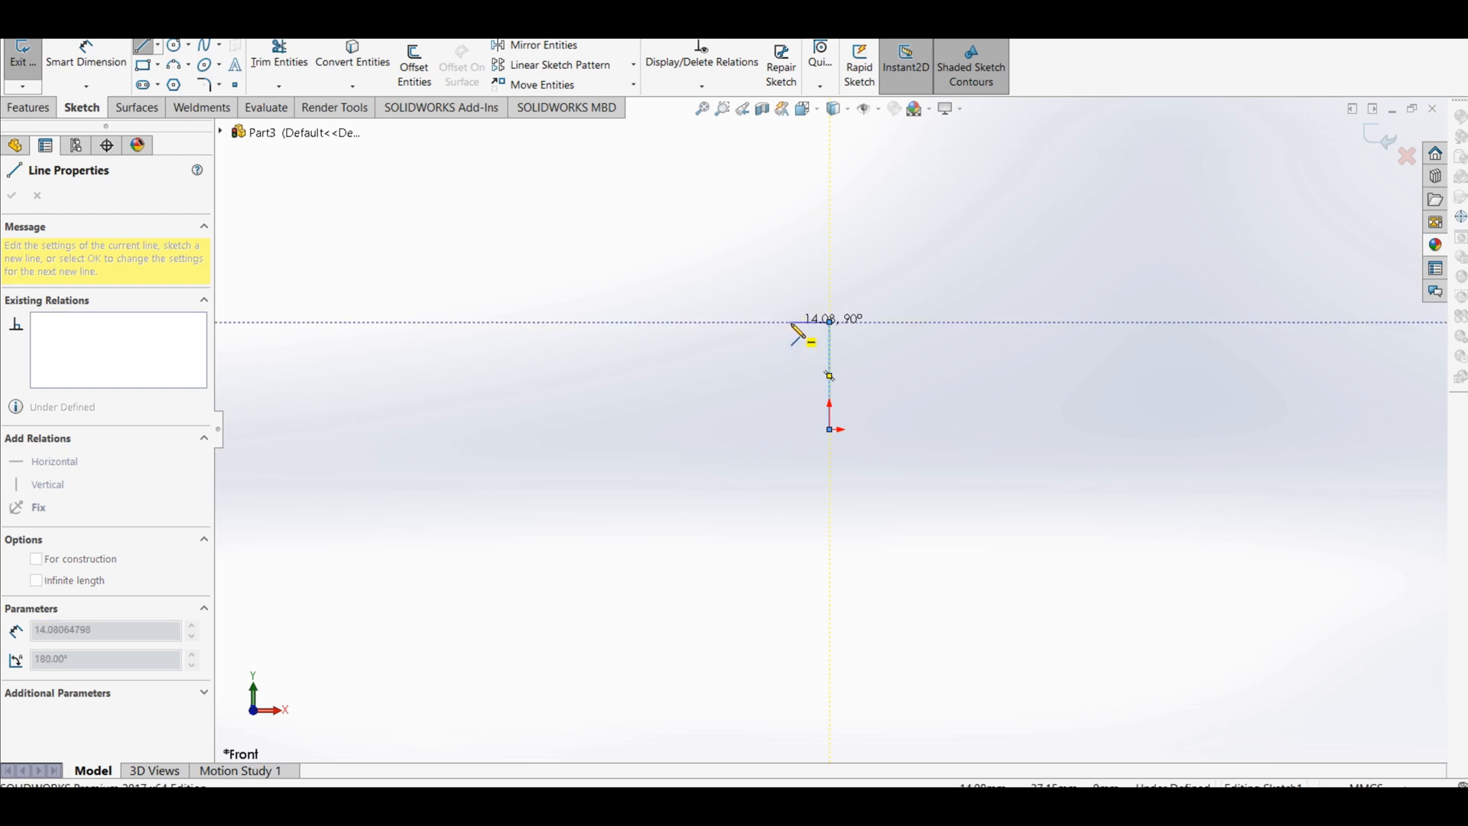
pyautogui.press('Escape')
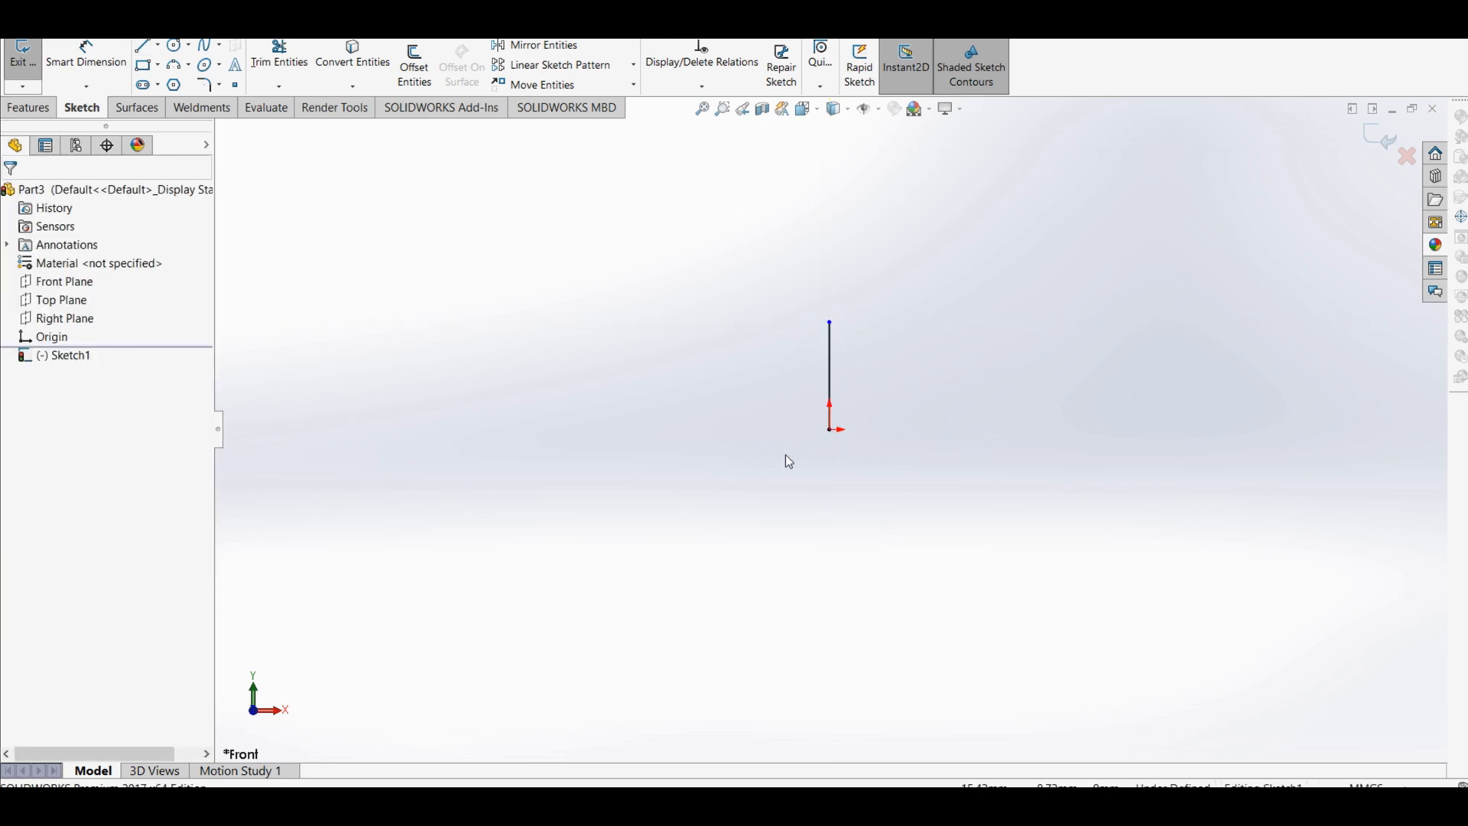
# Sketch a tangent arc curving down and left from the origin, radius about 17 mm and sweep about 141°.
pyautogui.press('l')
pyautogui.click(830, 429)
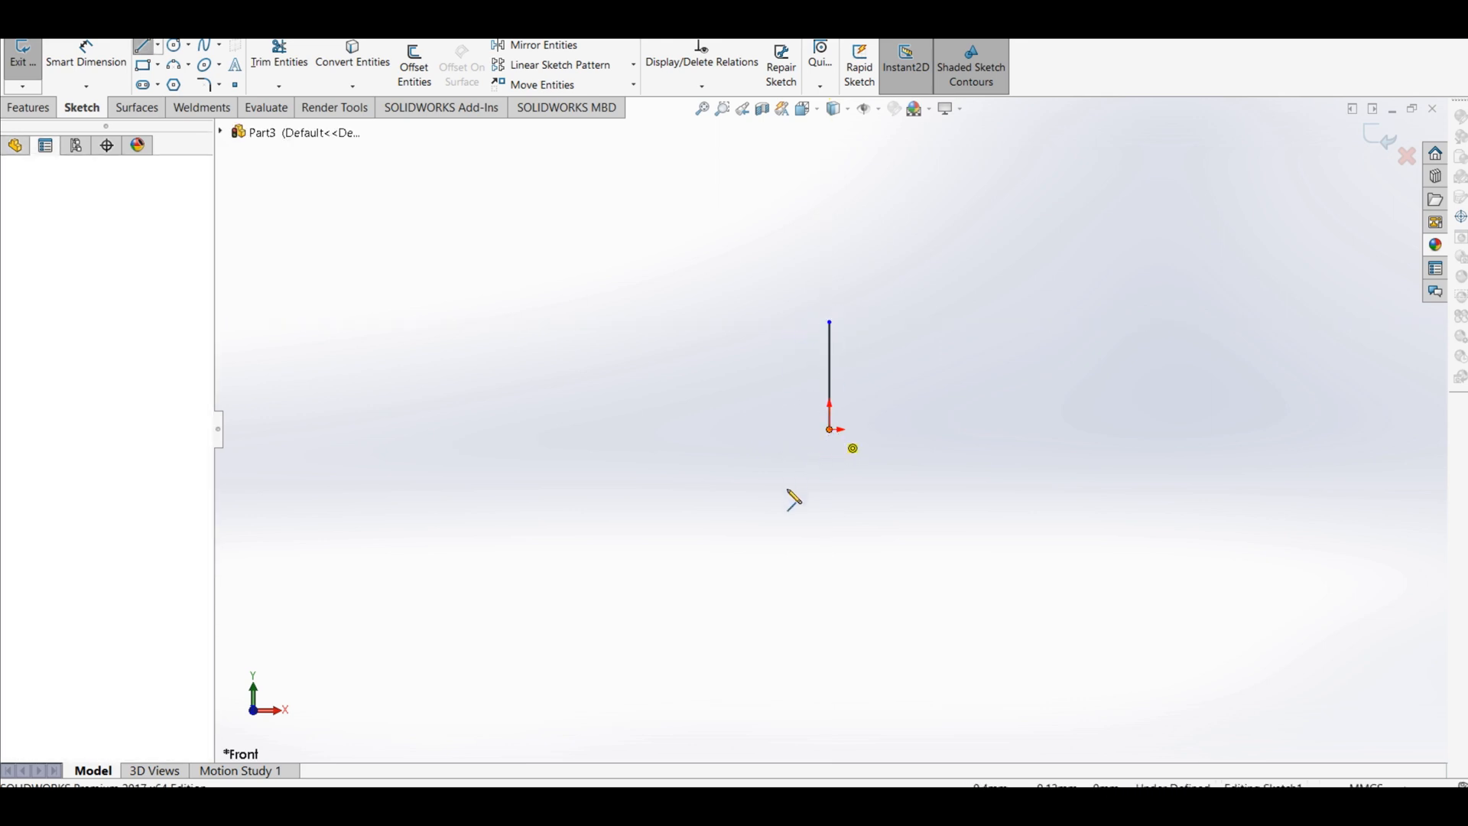
pyautogui.scroll(-3, 787, 489)
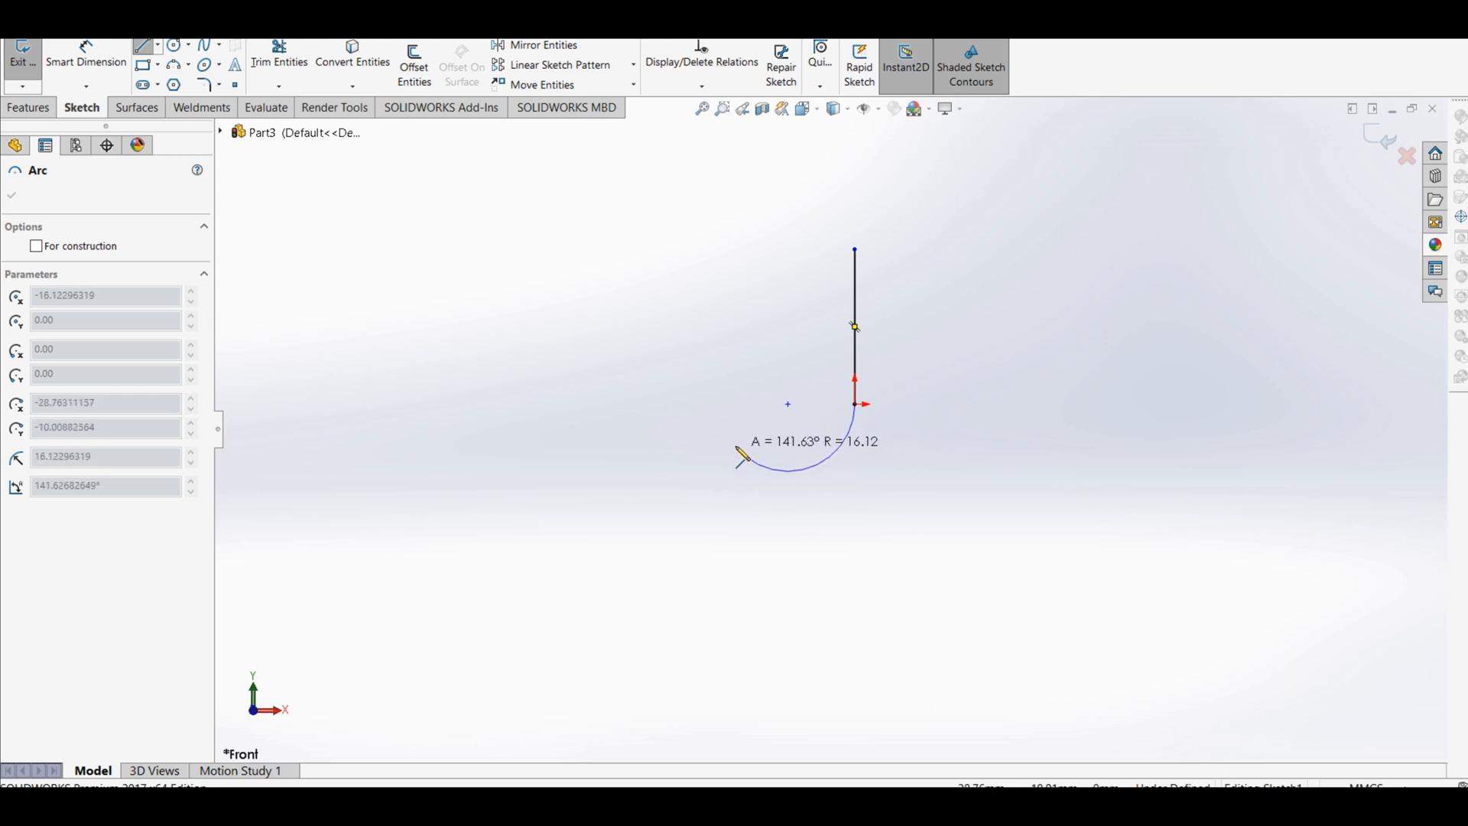
pyautogui.click(727, 450)
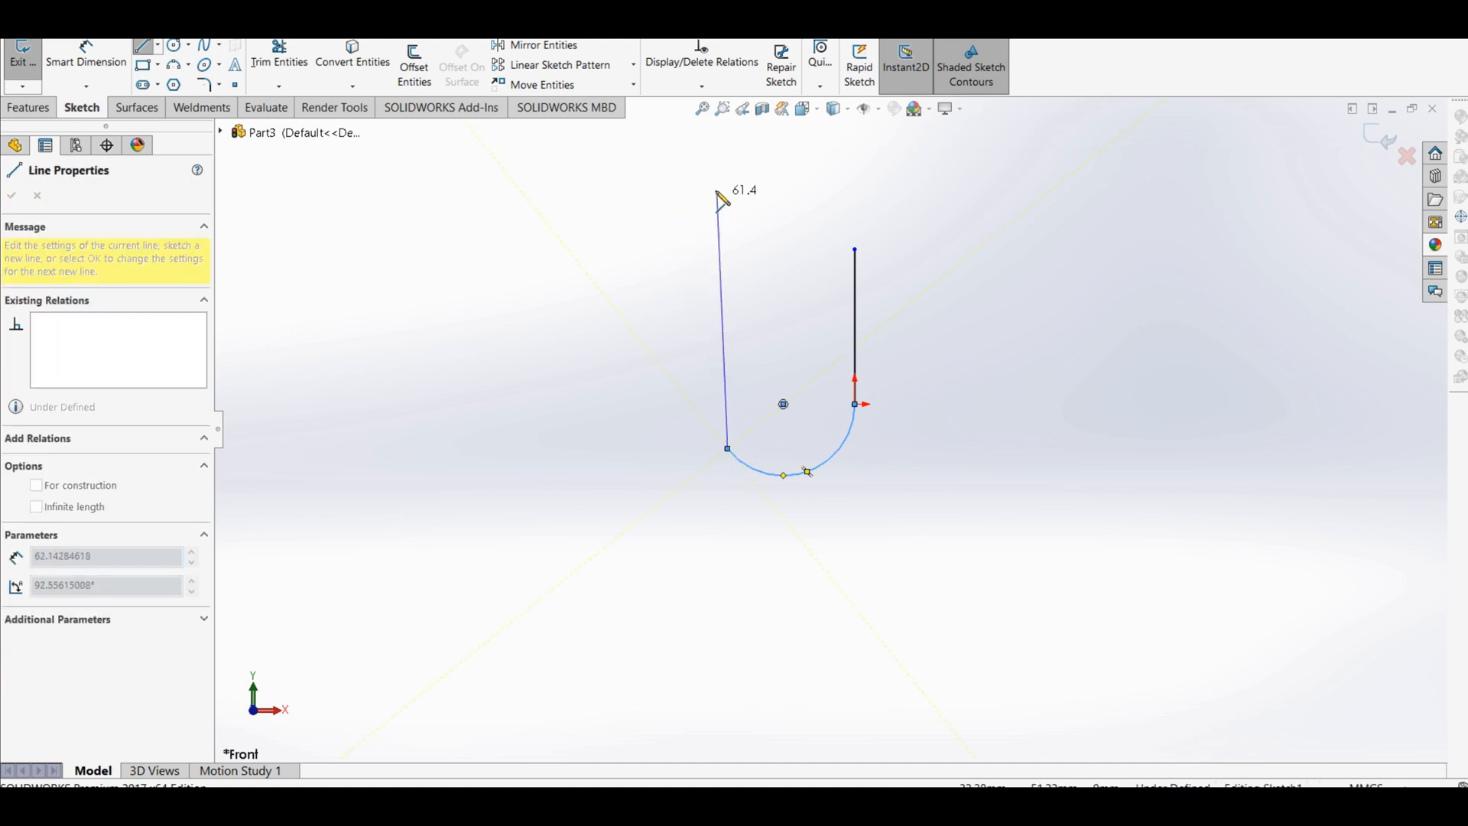
pyautogui.press('Escape')
pyautogui.press('Escape')
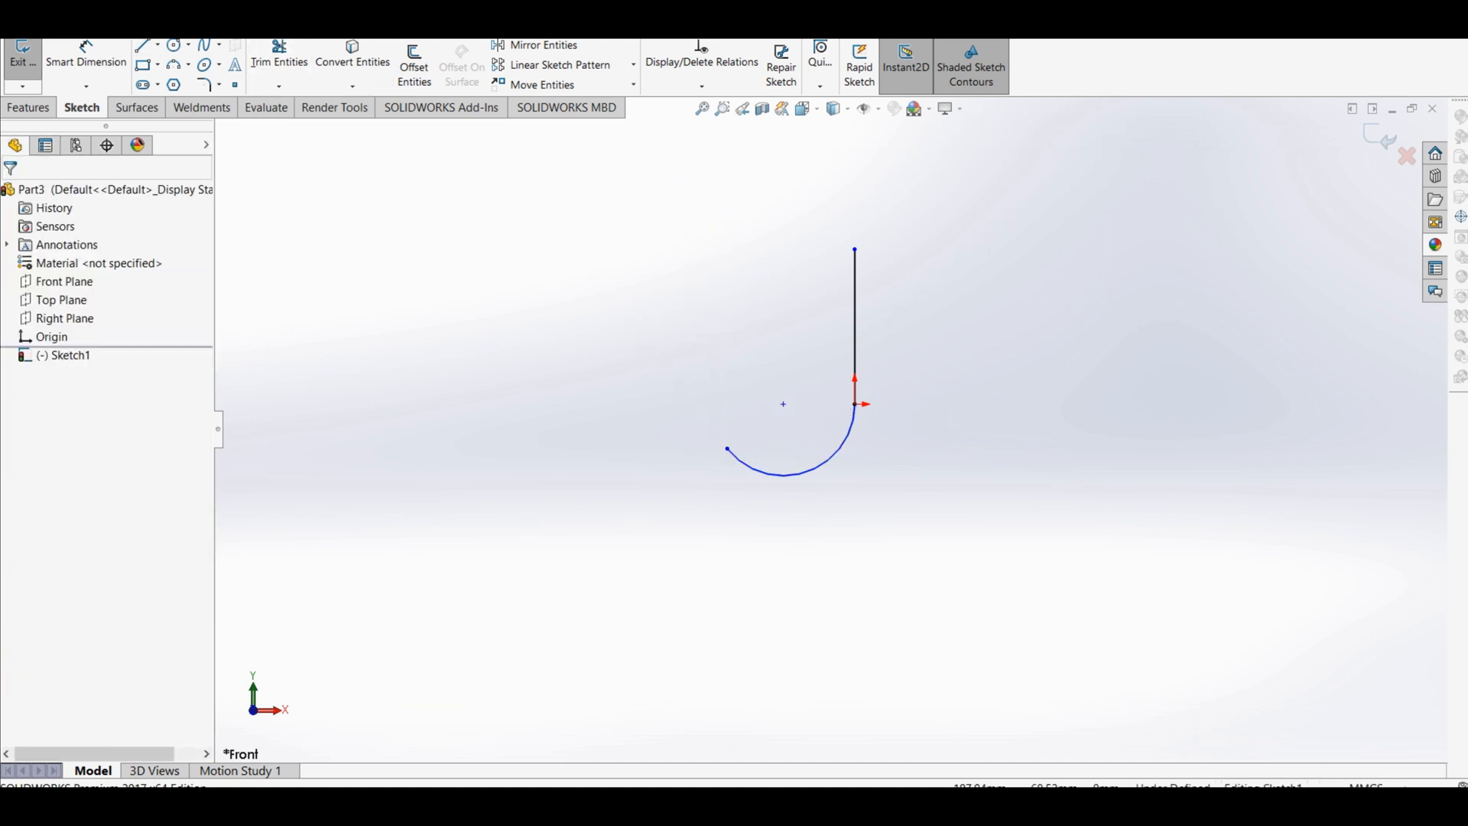
# Add a radius dimension to the arc and accept its drawn value.
pyautogui.click(86, 57)
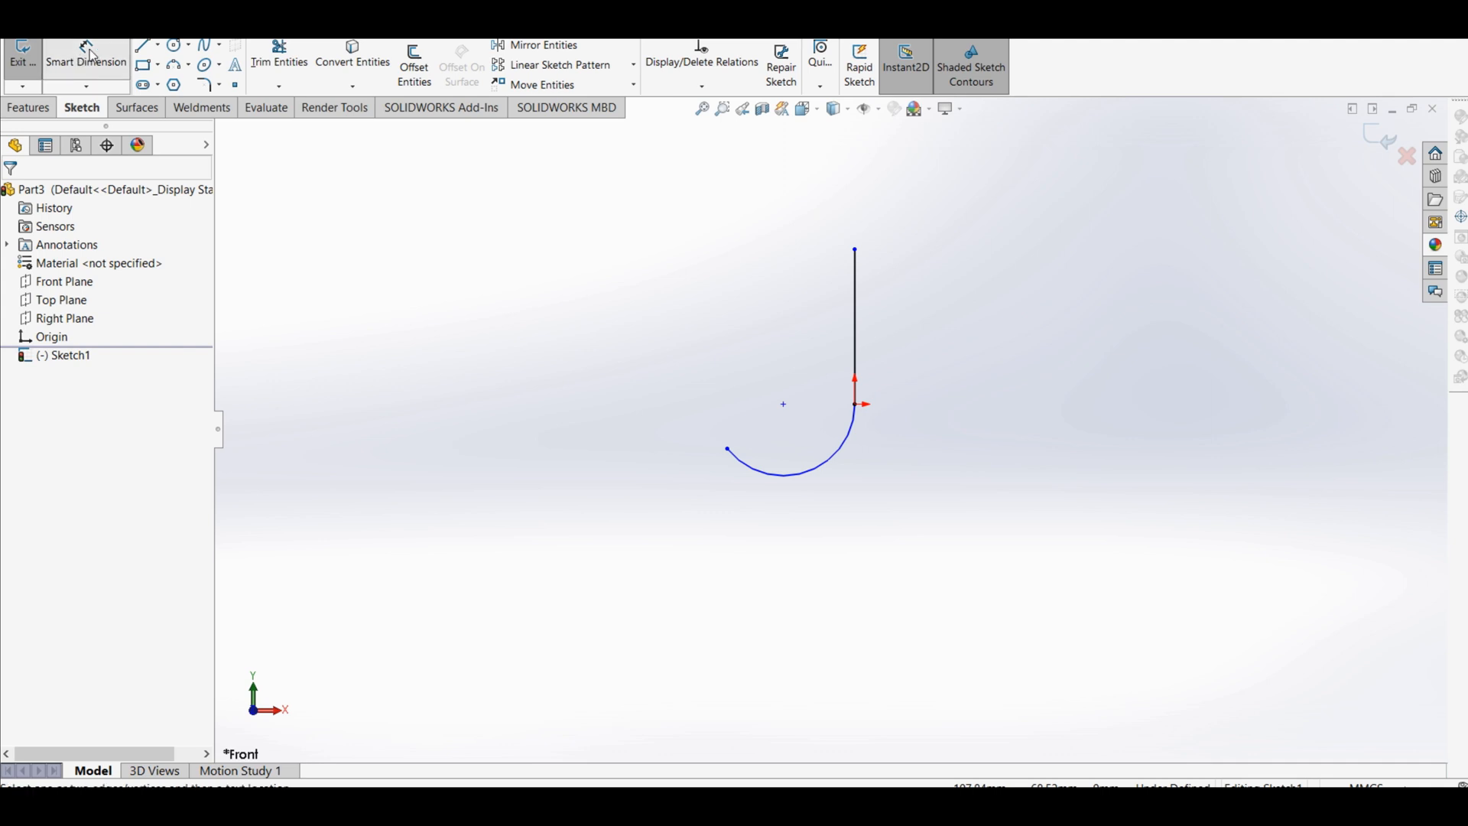
pyautogui.click(815, 468)
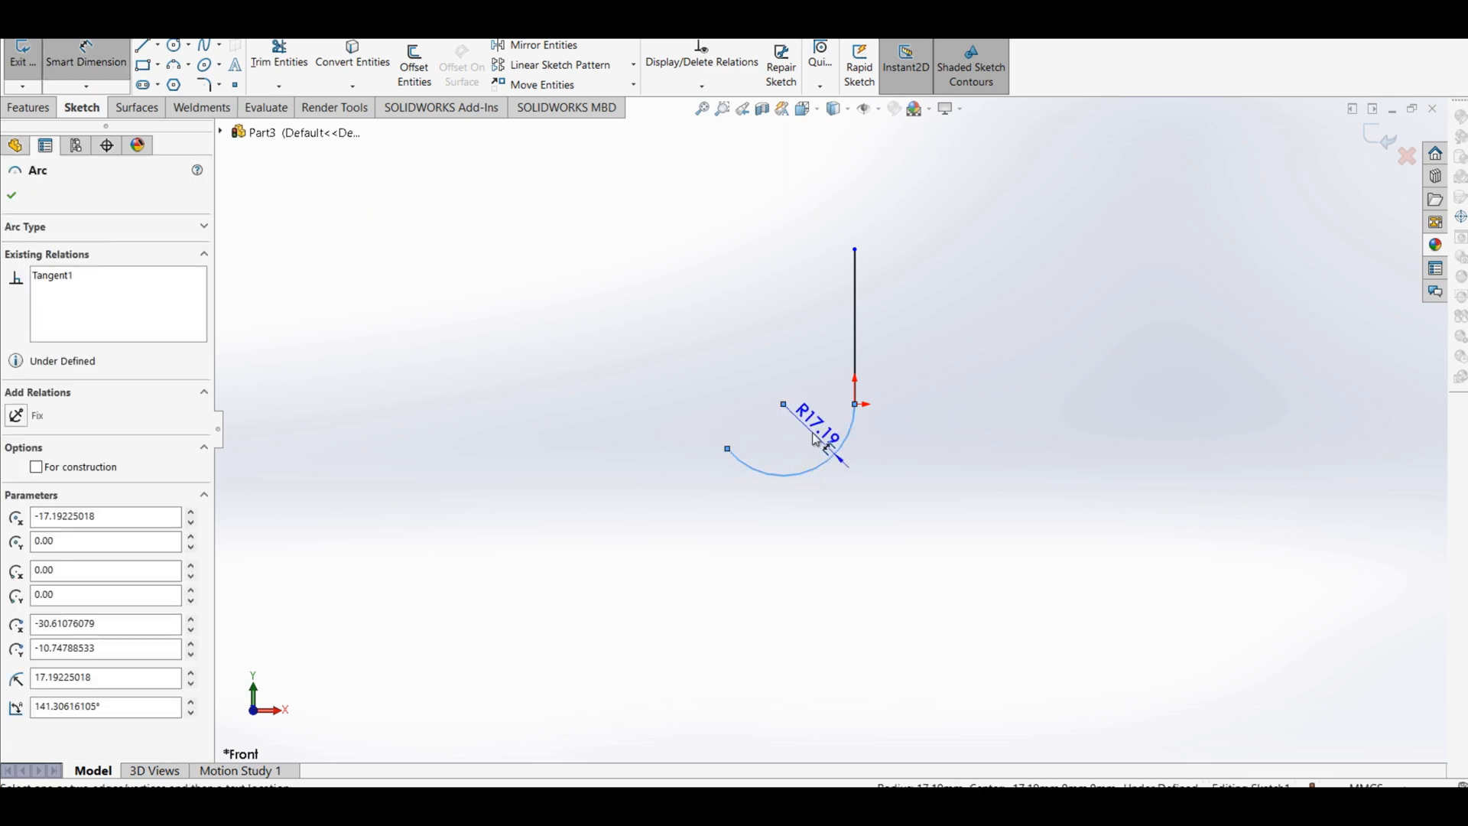
pyautogui.click(816, 432)
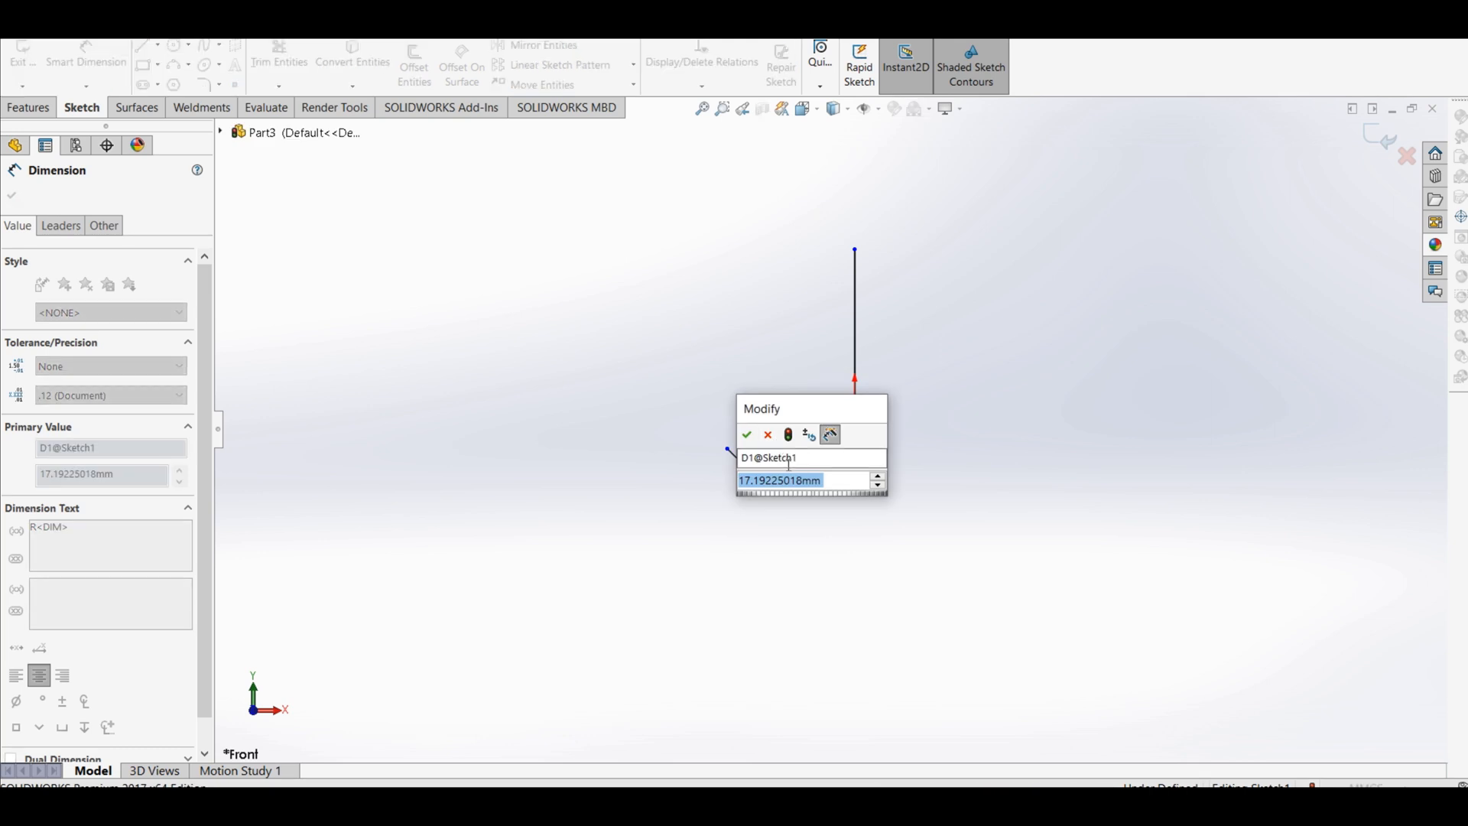
pyautogui.click(747, 434)
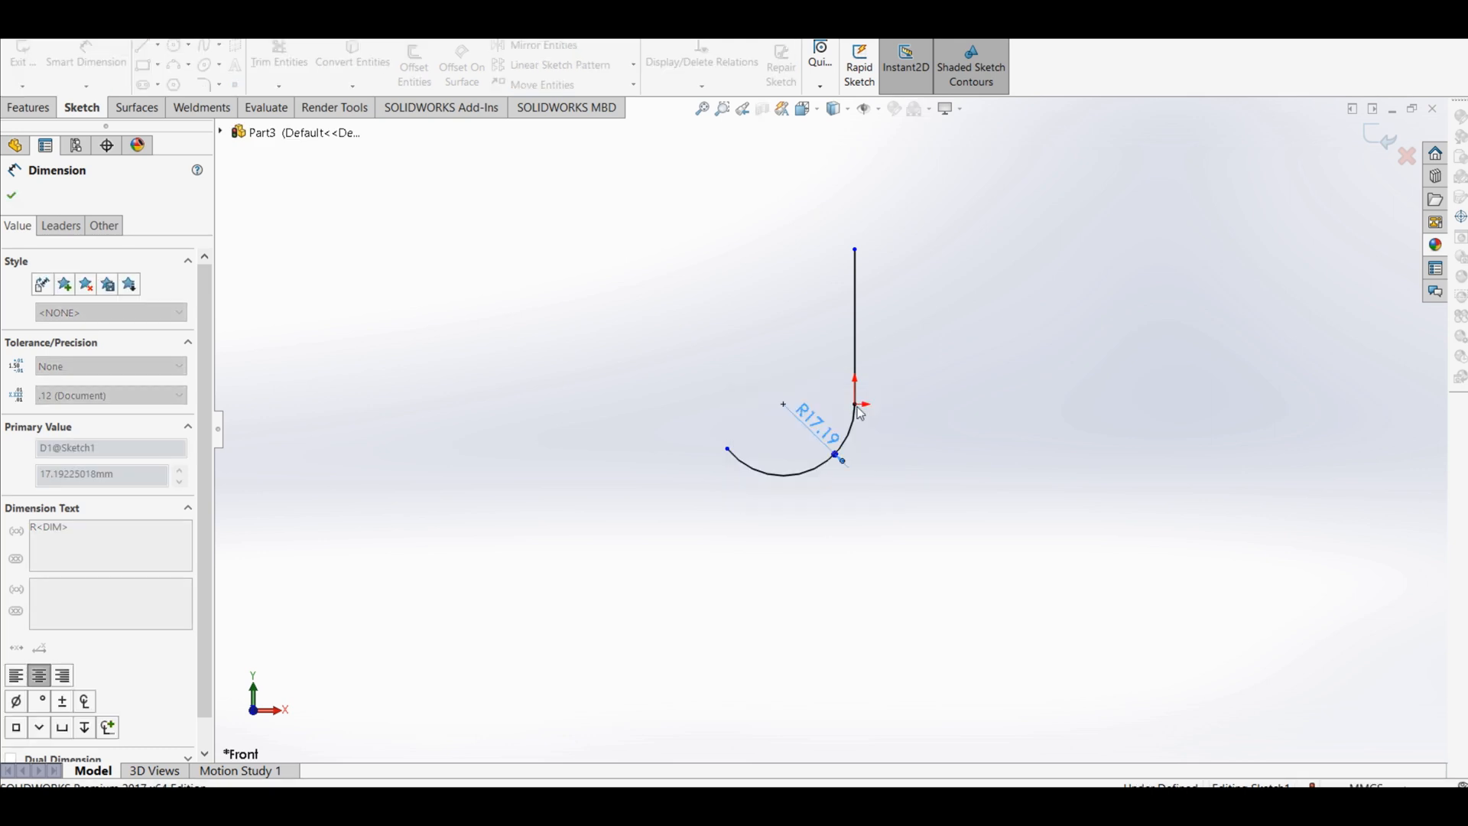
# Dimension the vertical line's length and set it to 40 mm.
pyautogui.click(857, 313)
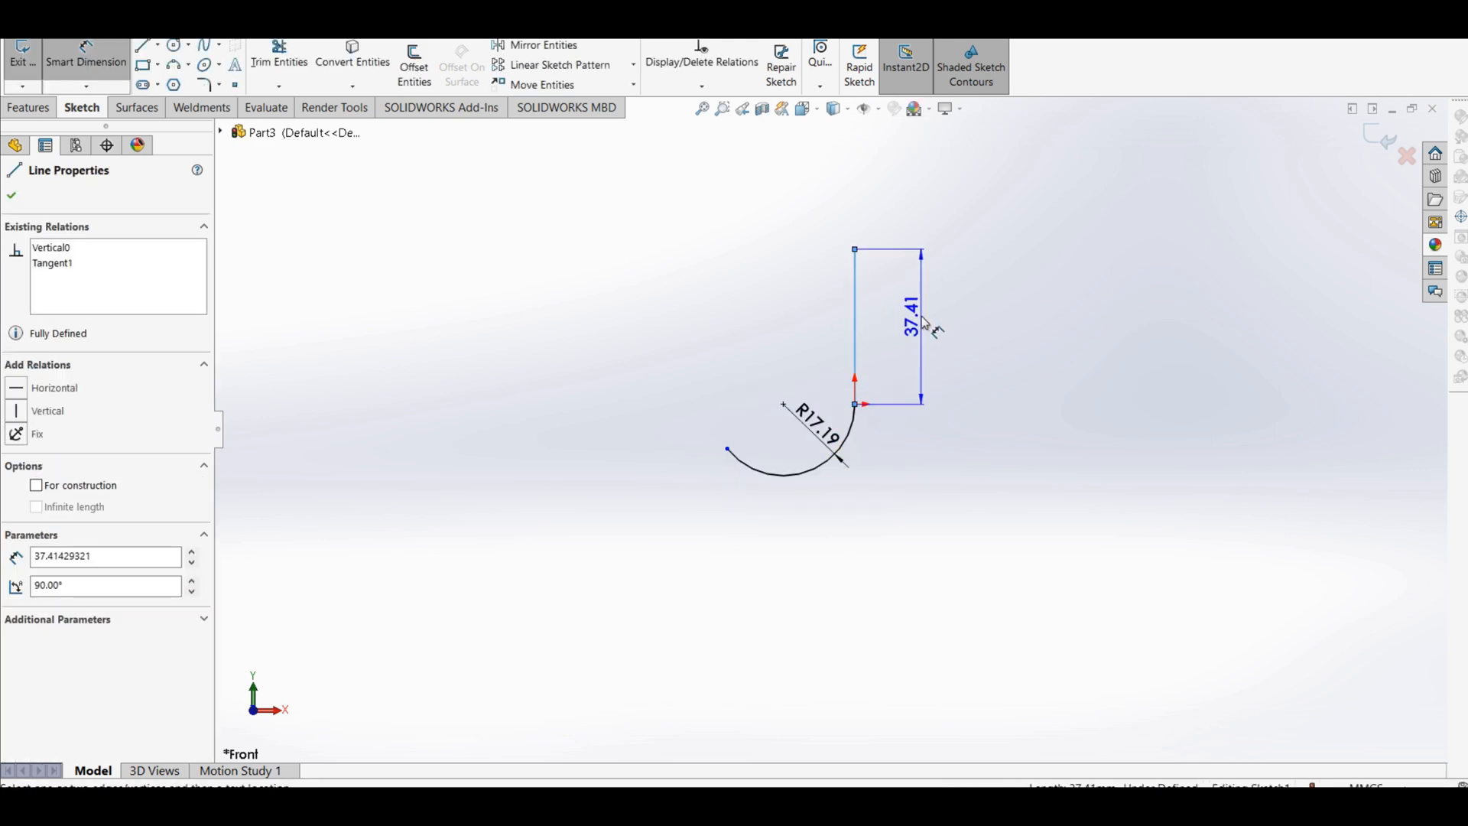
pyautogui.click(939, 321)
pyautogui.write('4')
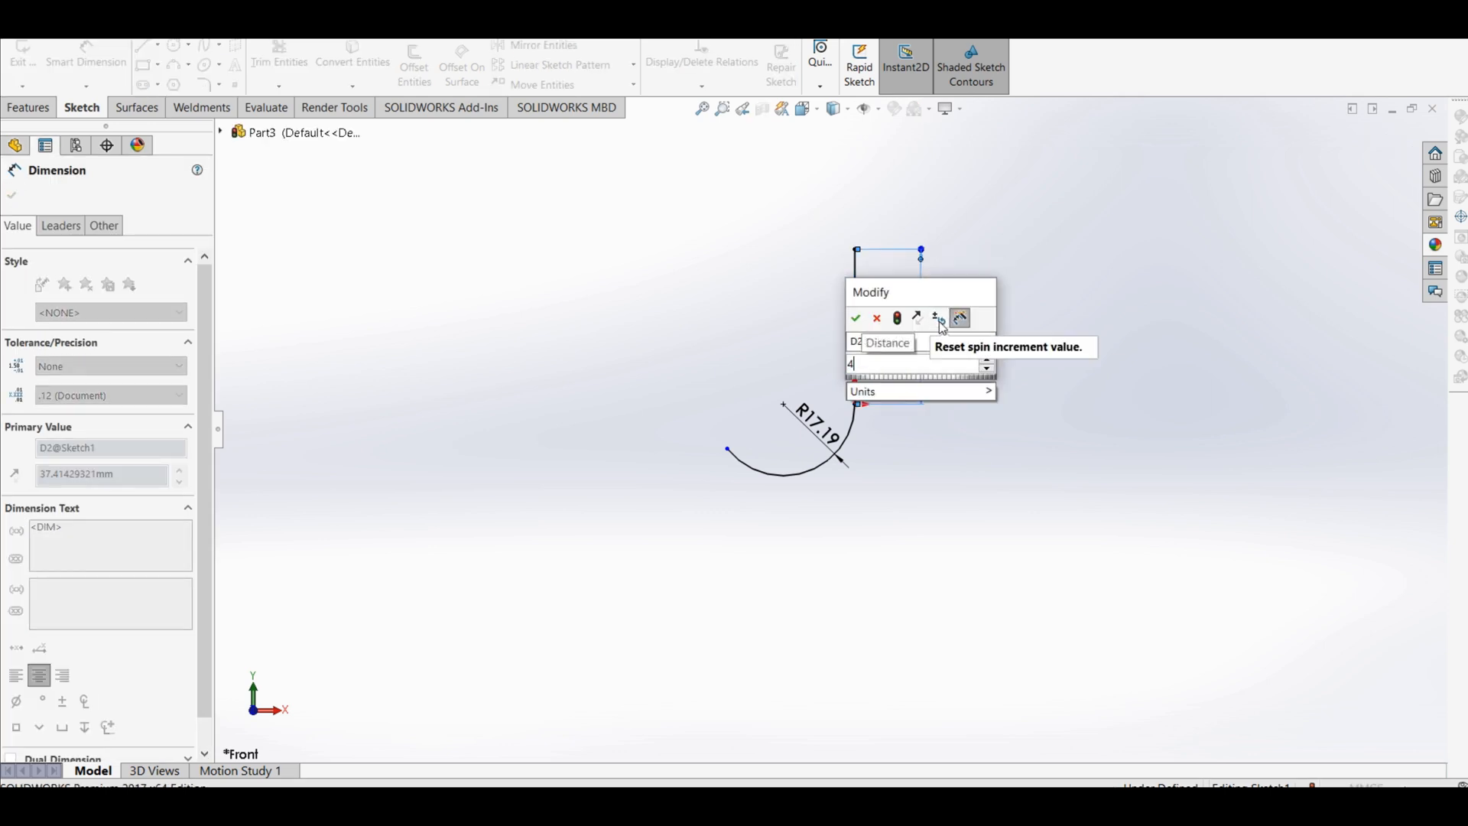
pyautogui.write('0')
pyautogui.press('Return')
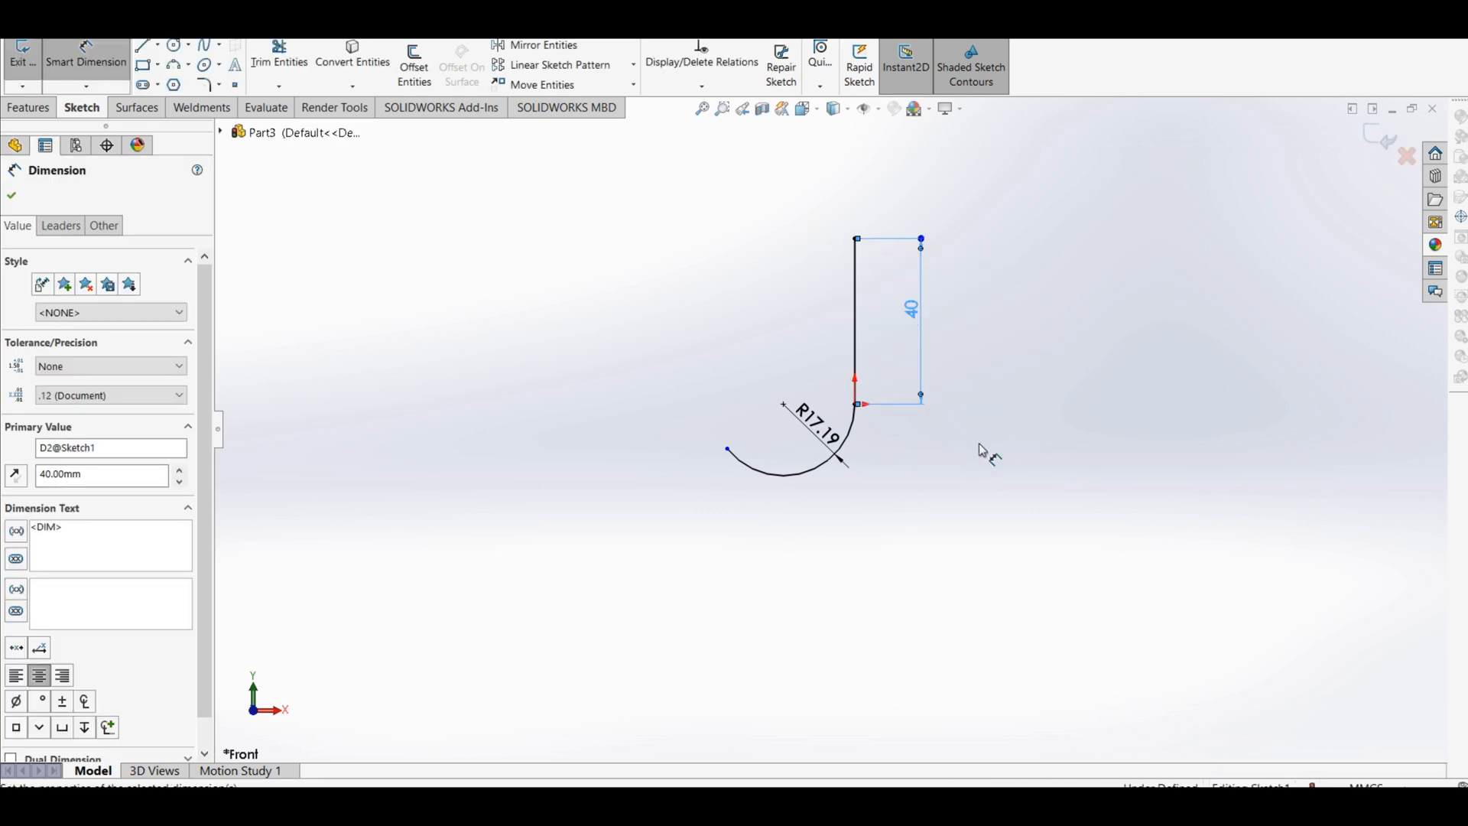
# Set the arc's radius to 16 mm and exit the sketch.
pyautogui.doubleClick(823, 438)
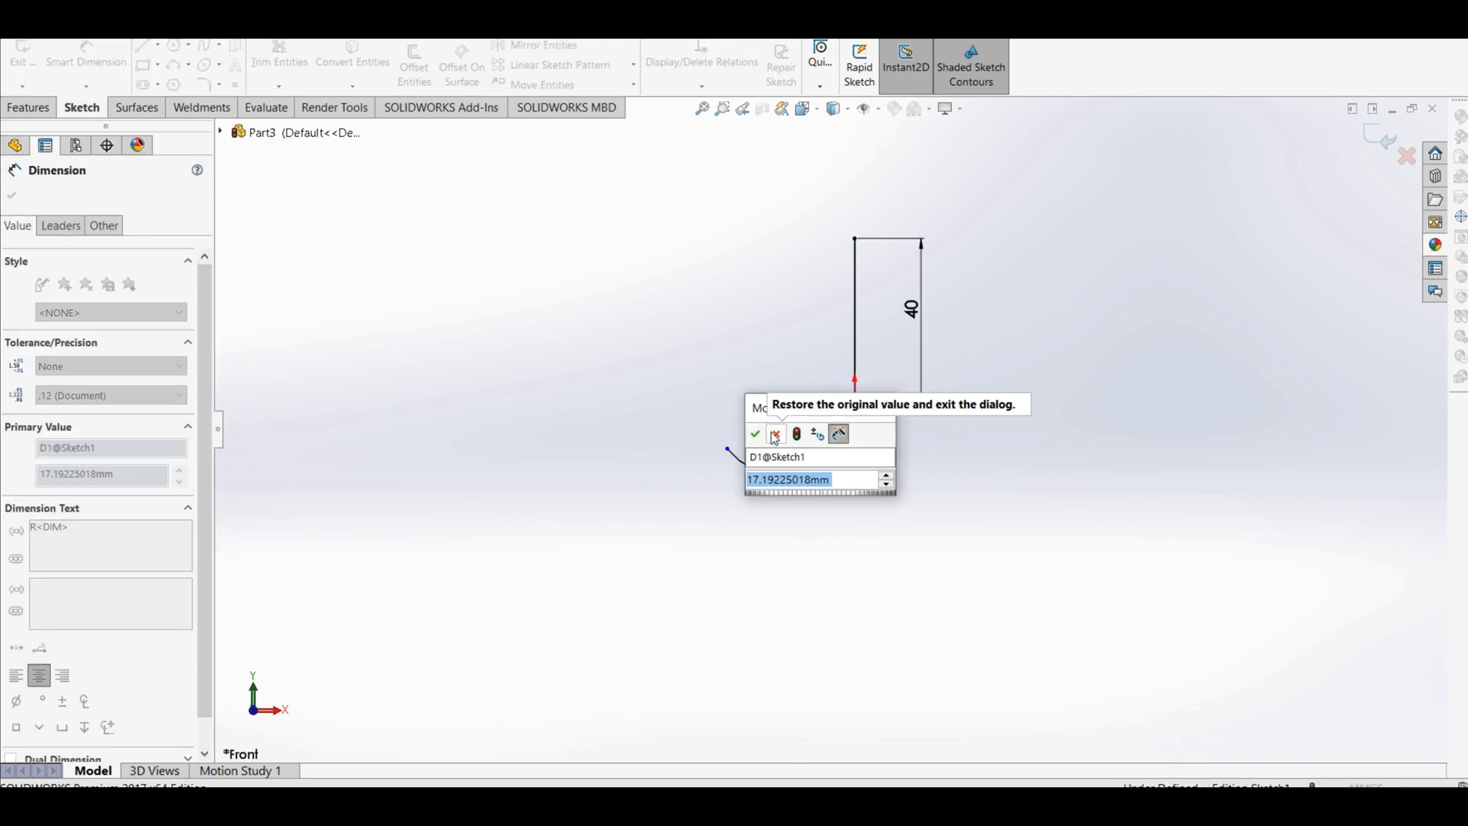
pyautogui.write('16')
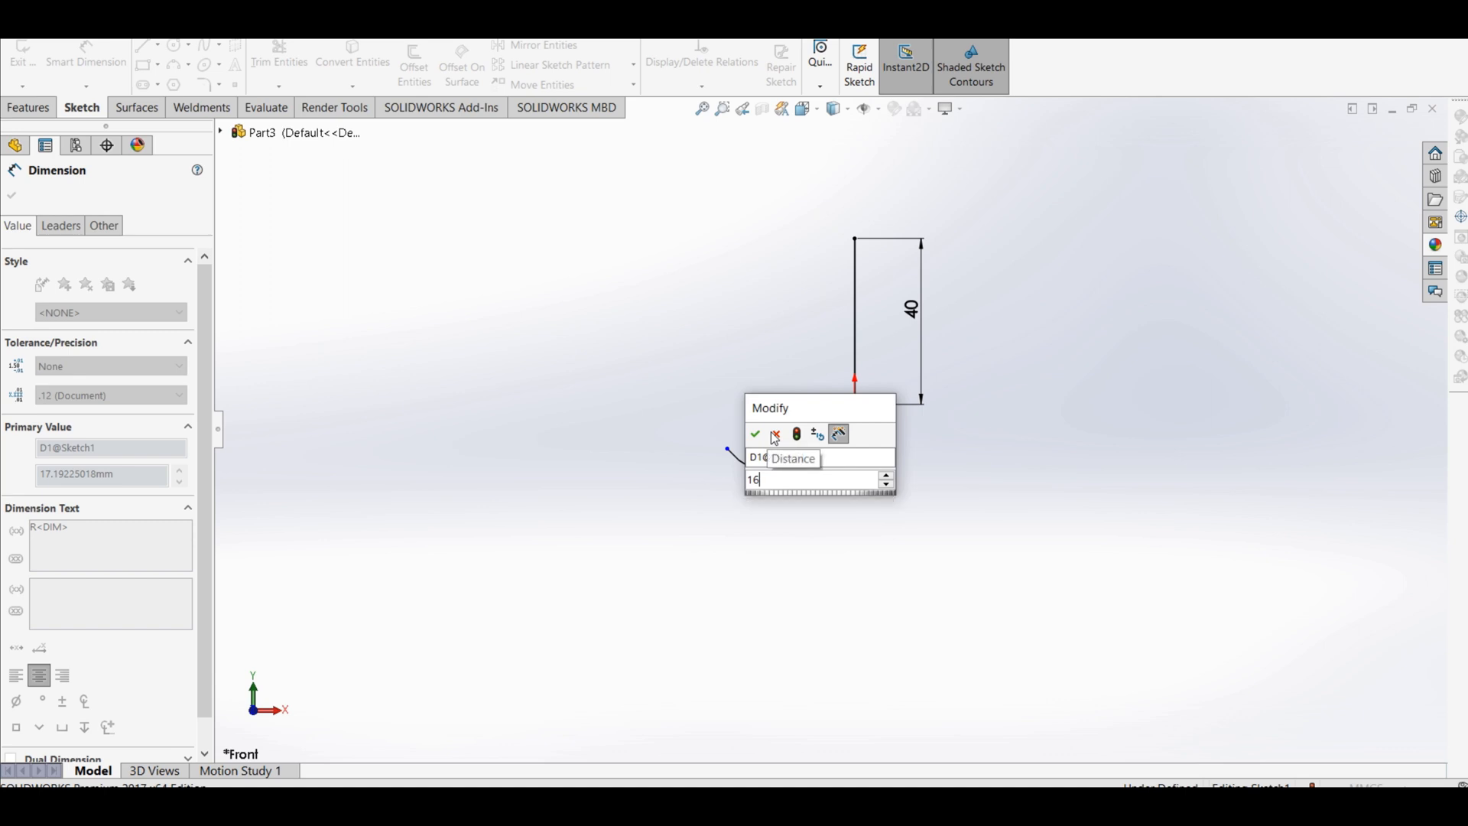
pyautogui.press('Return')
pyautogui.click(815, 563)
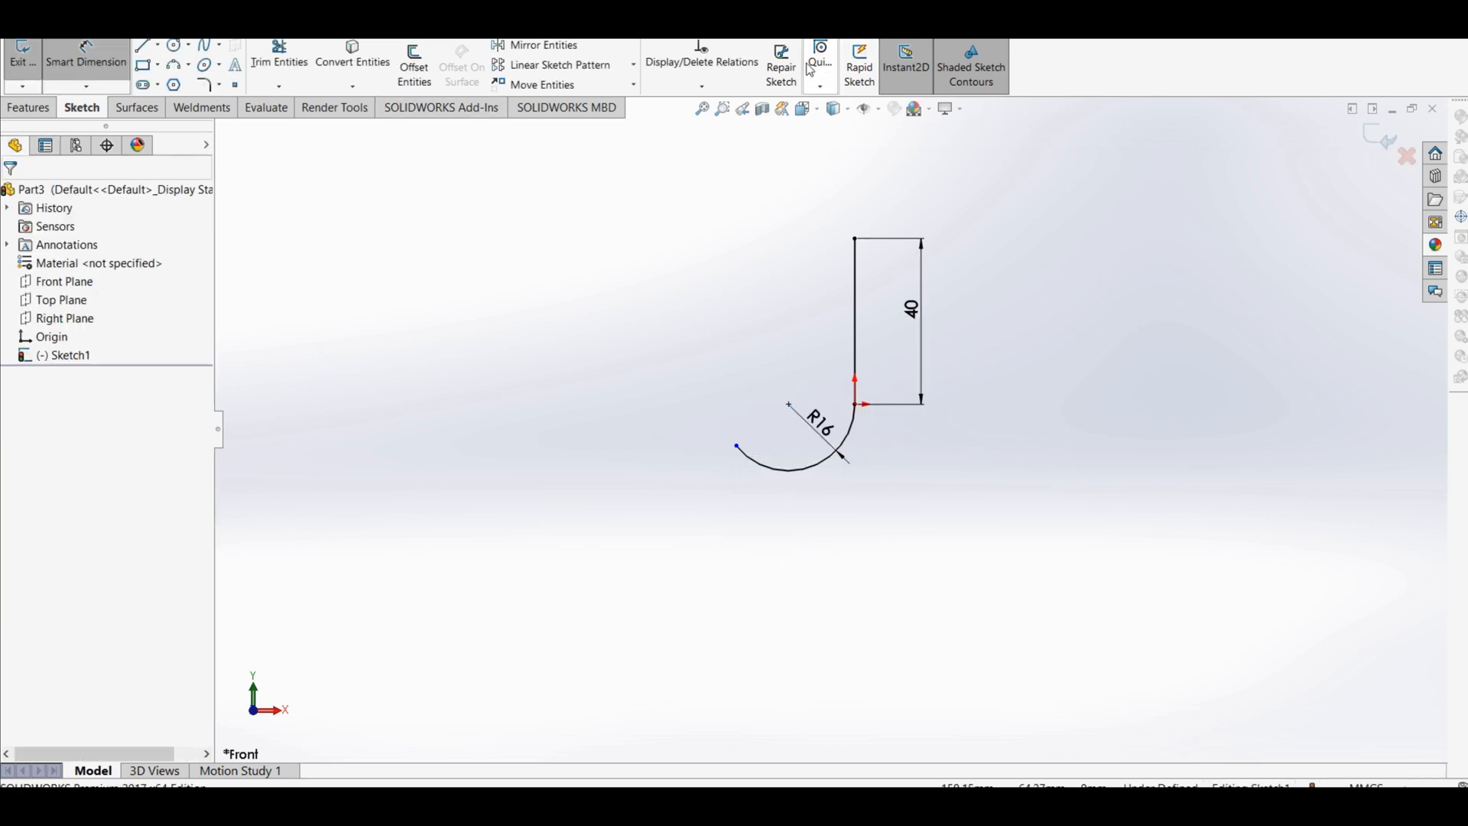
pyautogui.click(1383, 136)
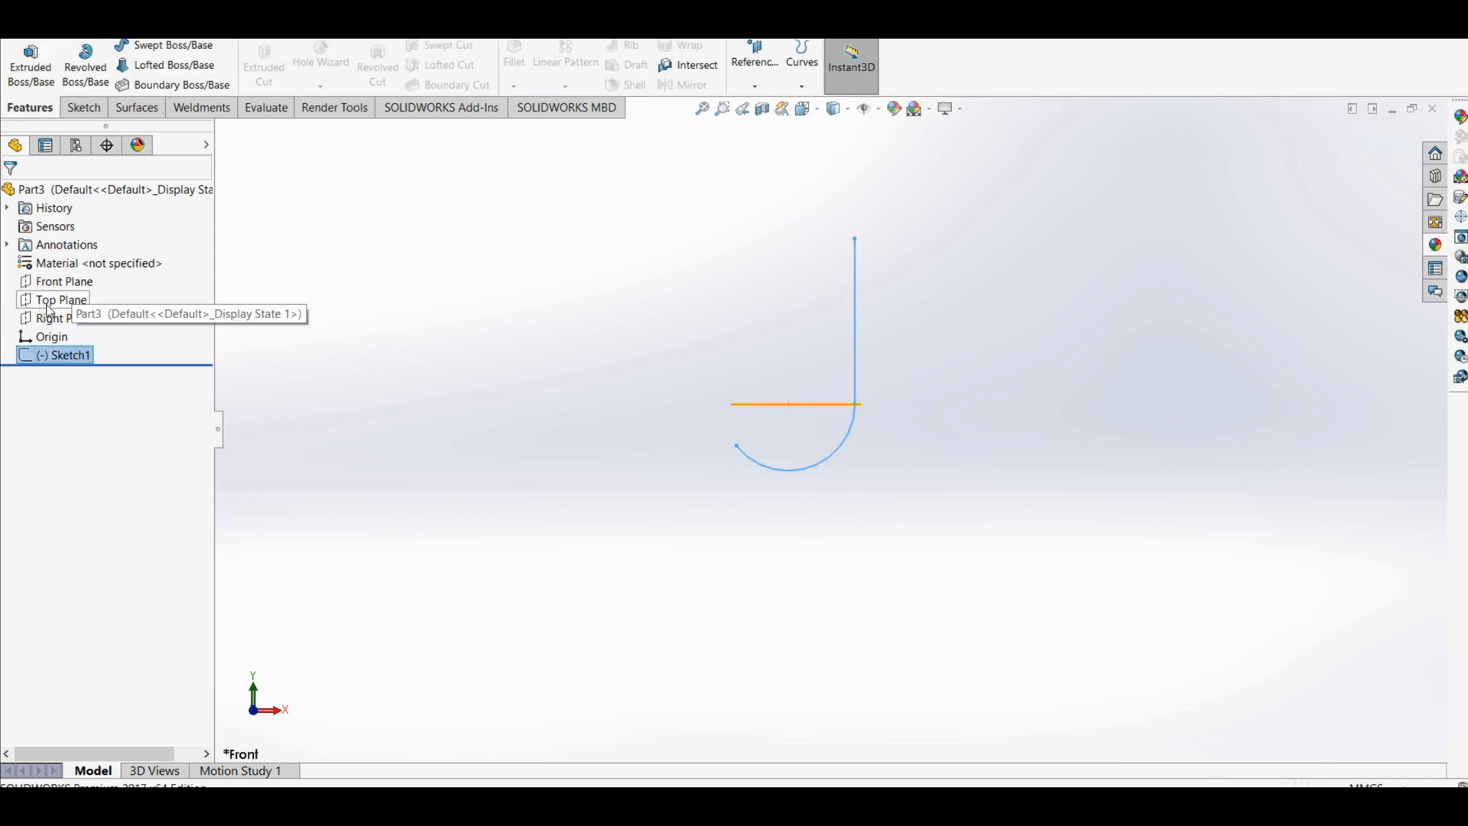
# Start a new sketch on the Top Plane.
pyautogui.rightClick(48, 306)
pyautogui.click(64, 295)
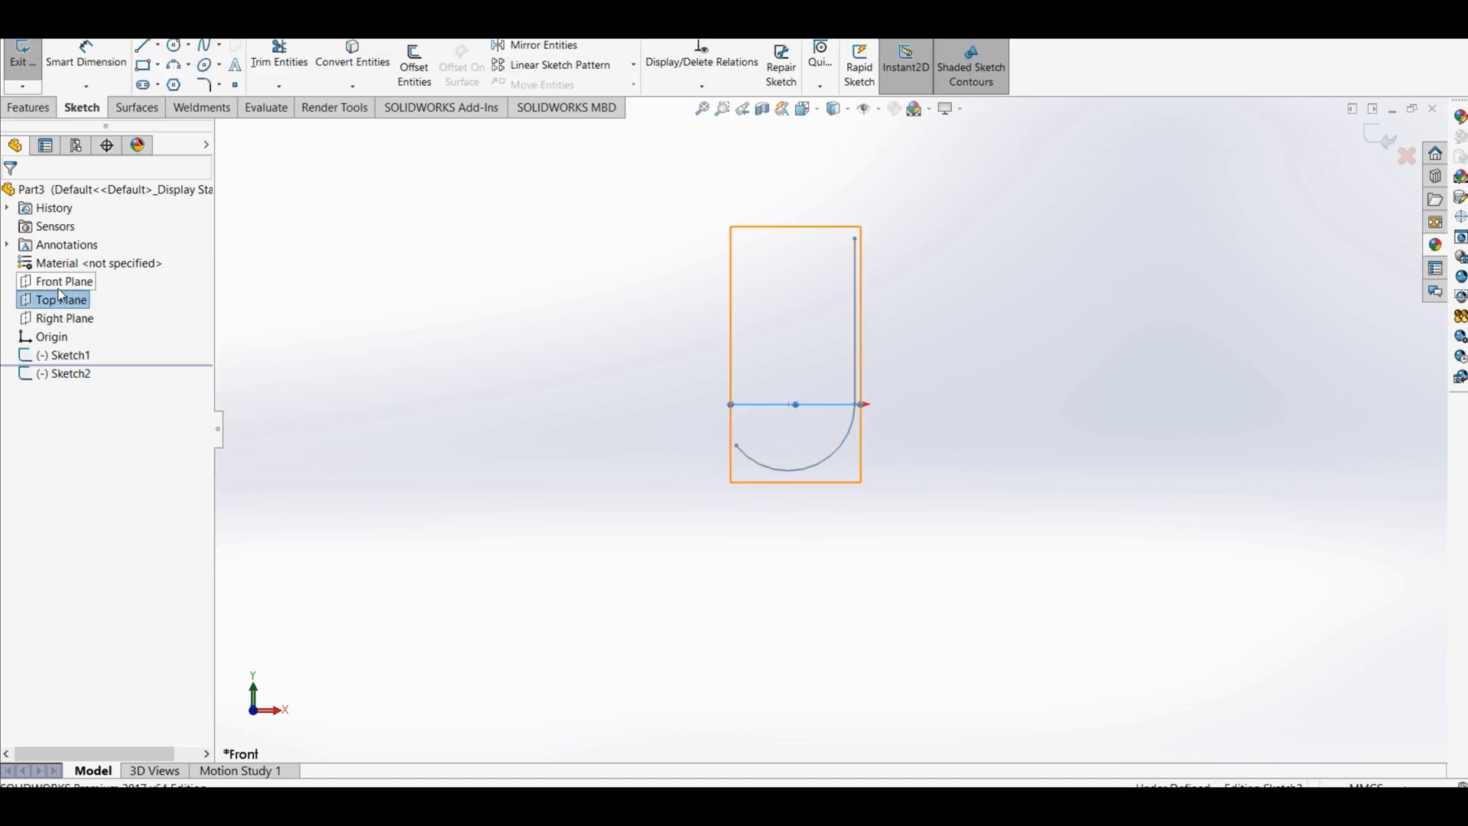
pyautogui.click(60, 373)
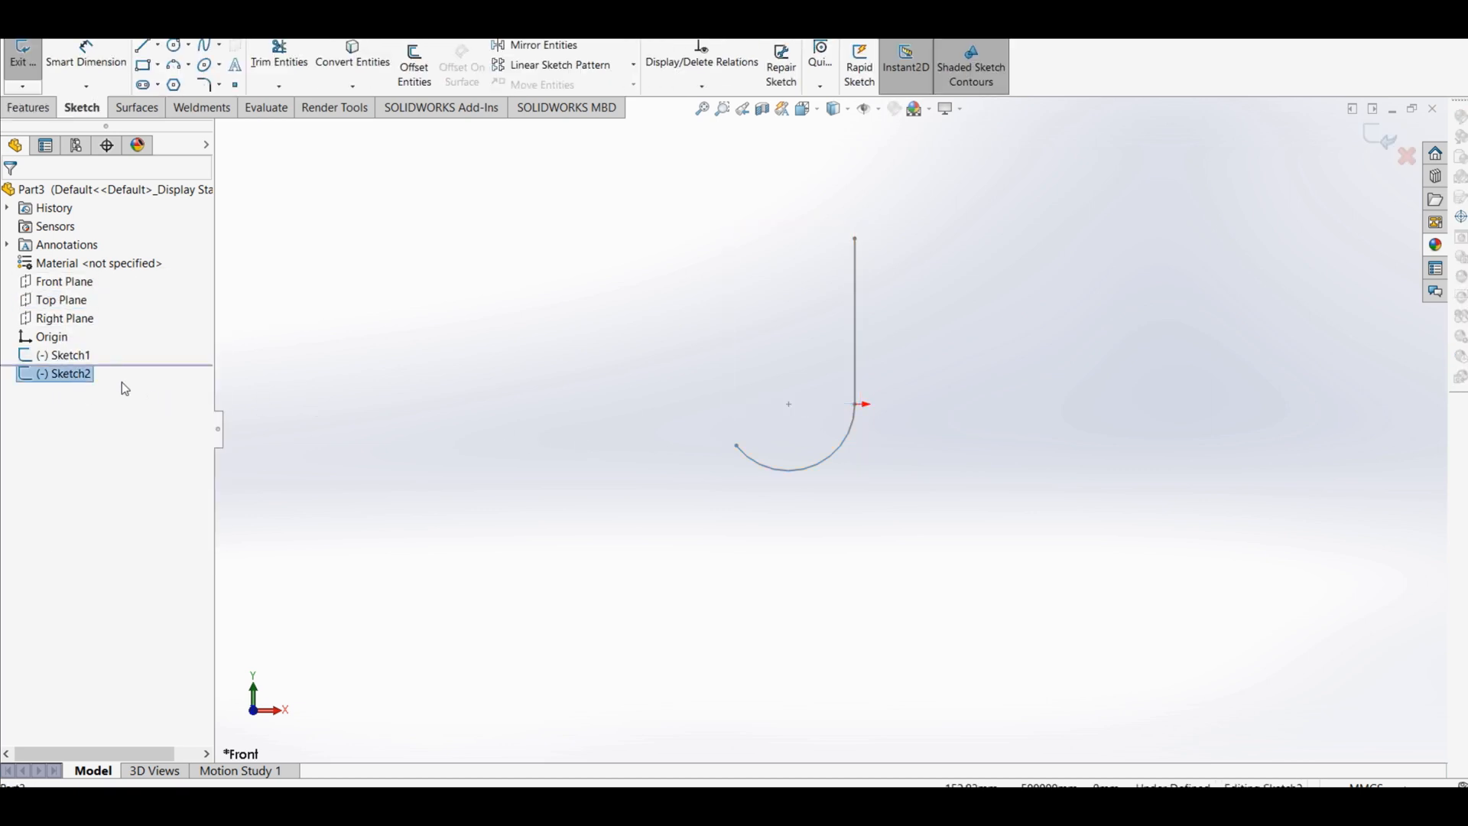
pyautogui.rightClick(72, 376)
pyautogui.click(102, 358)
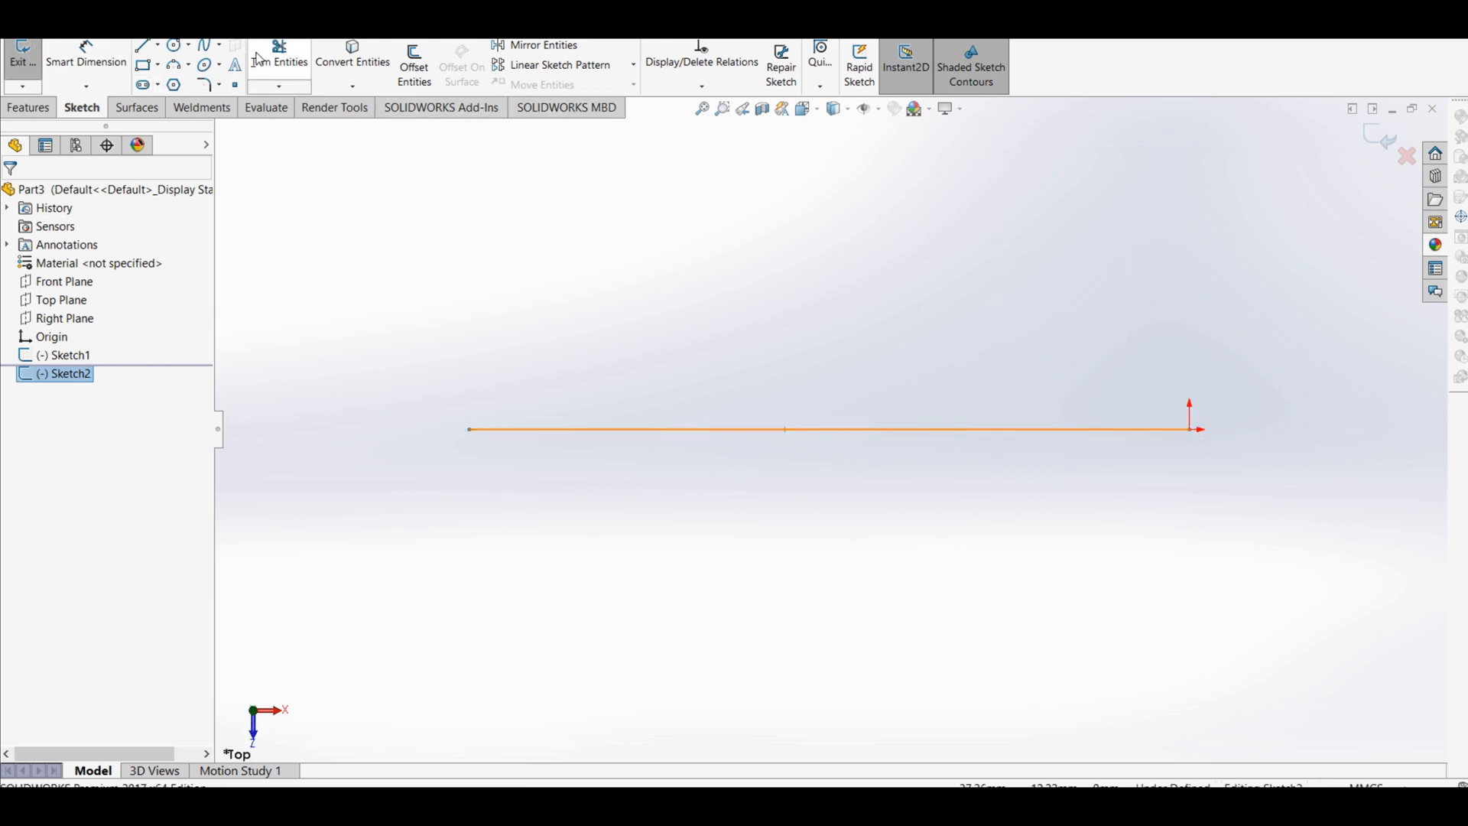
# Add sketch text reading "M" at the origin of the Top Plane sketch.
pyautogui.click(236, 67)
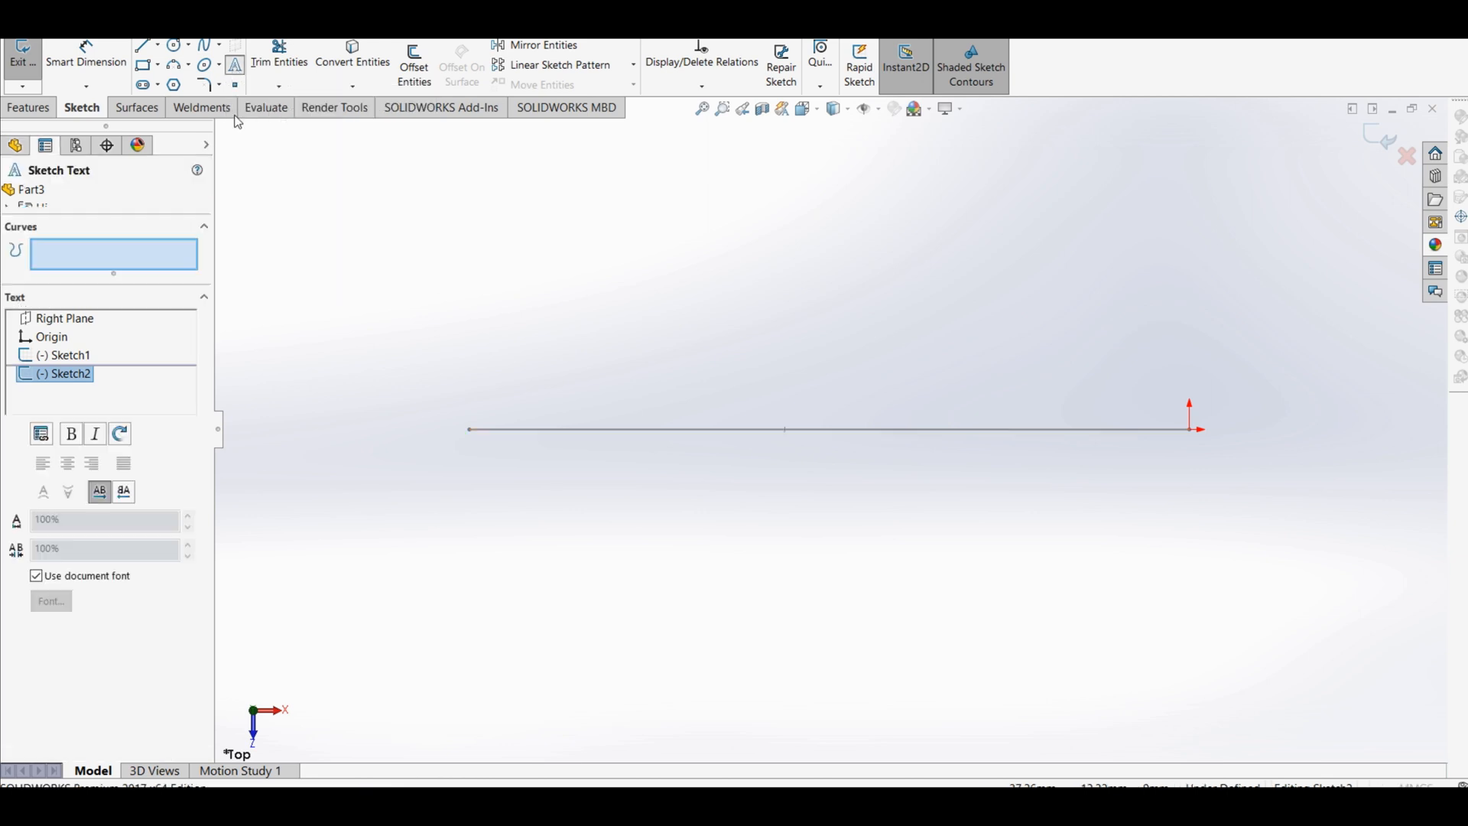
pyautogui.click(1196, 433)
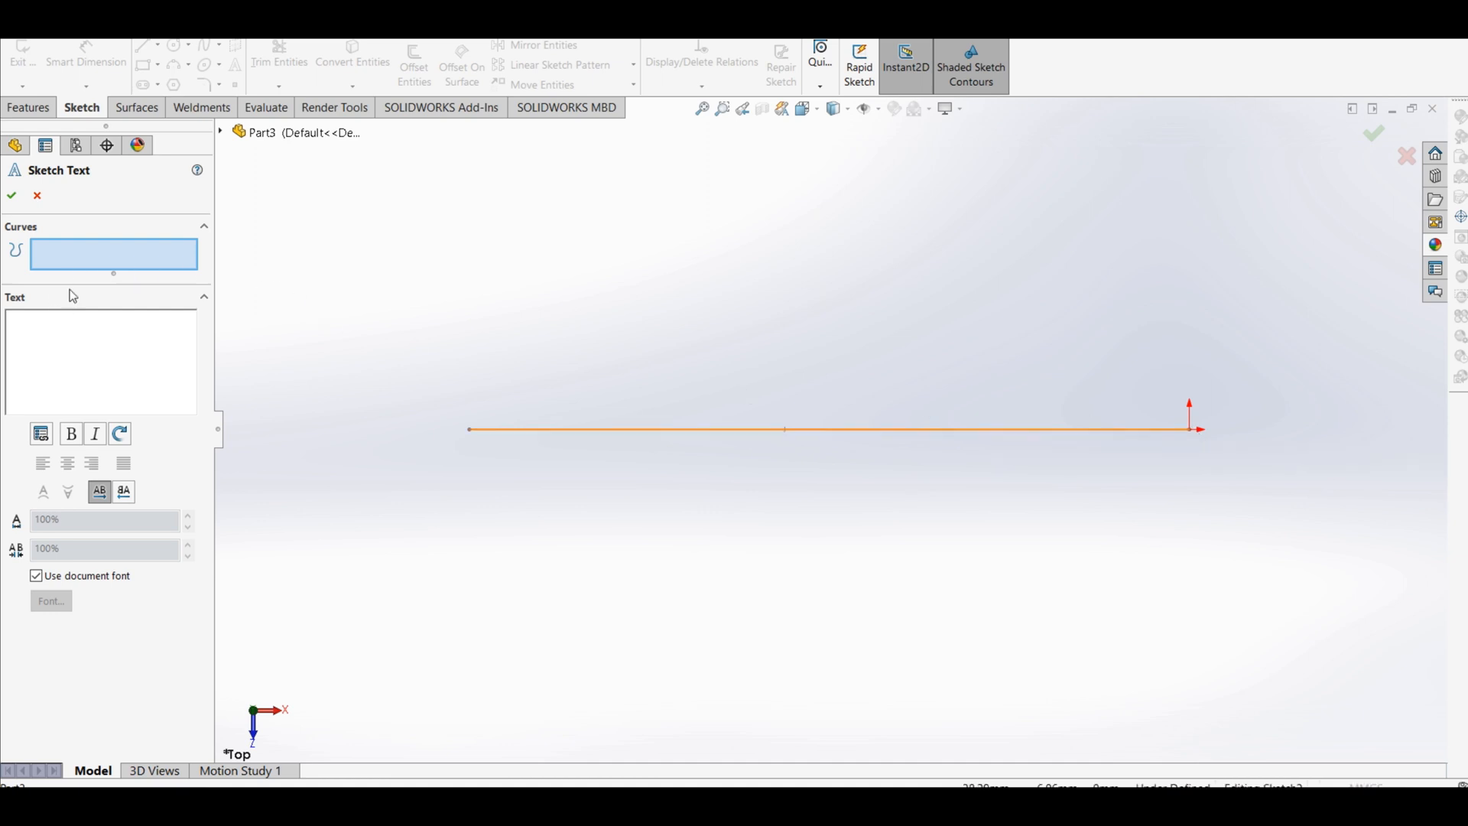
pyautogui.scroll(-5, 926, 408)
pyautogui.scroll(5, 930, 438)
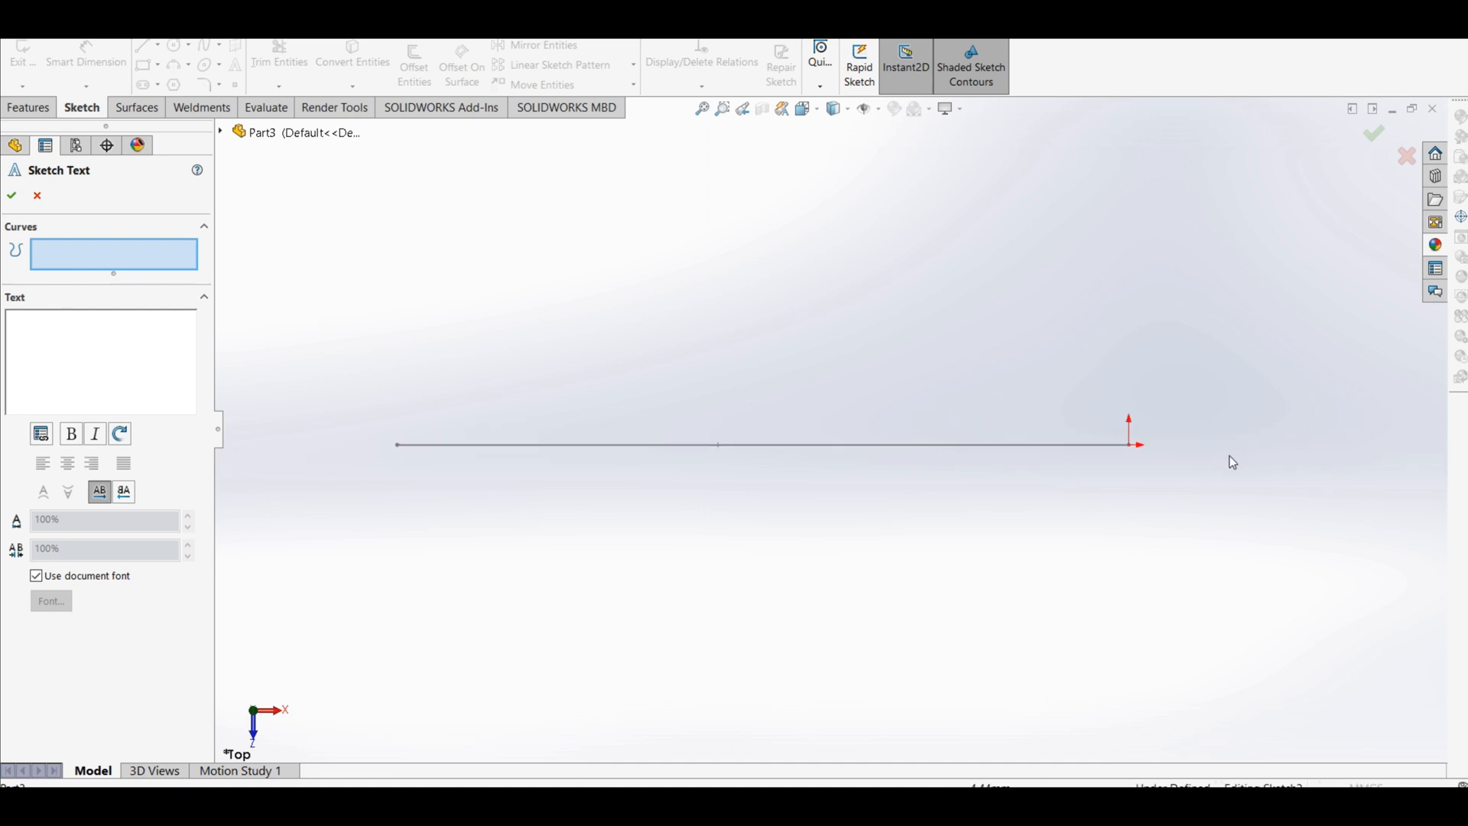
pyautogui.moveTo(1232, 470)
pyautogui.keyDown('ctrl'); pyautogui.mouseDown(button='middle')
pyautogui.moveTo(1209, 515)
pyautogui.moveTo(1185, 463)
pyautogui.mouseUp(button='middle'); pyautogui.keyUp('ctrl')
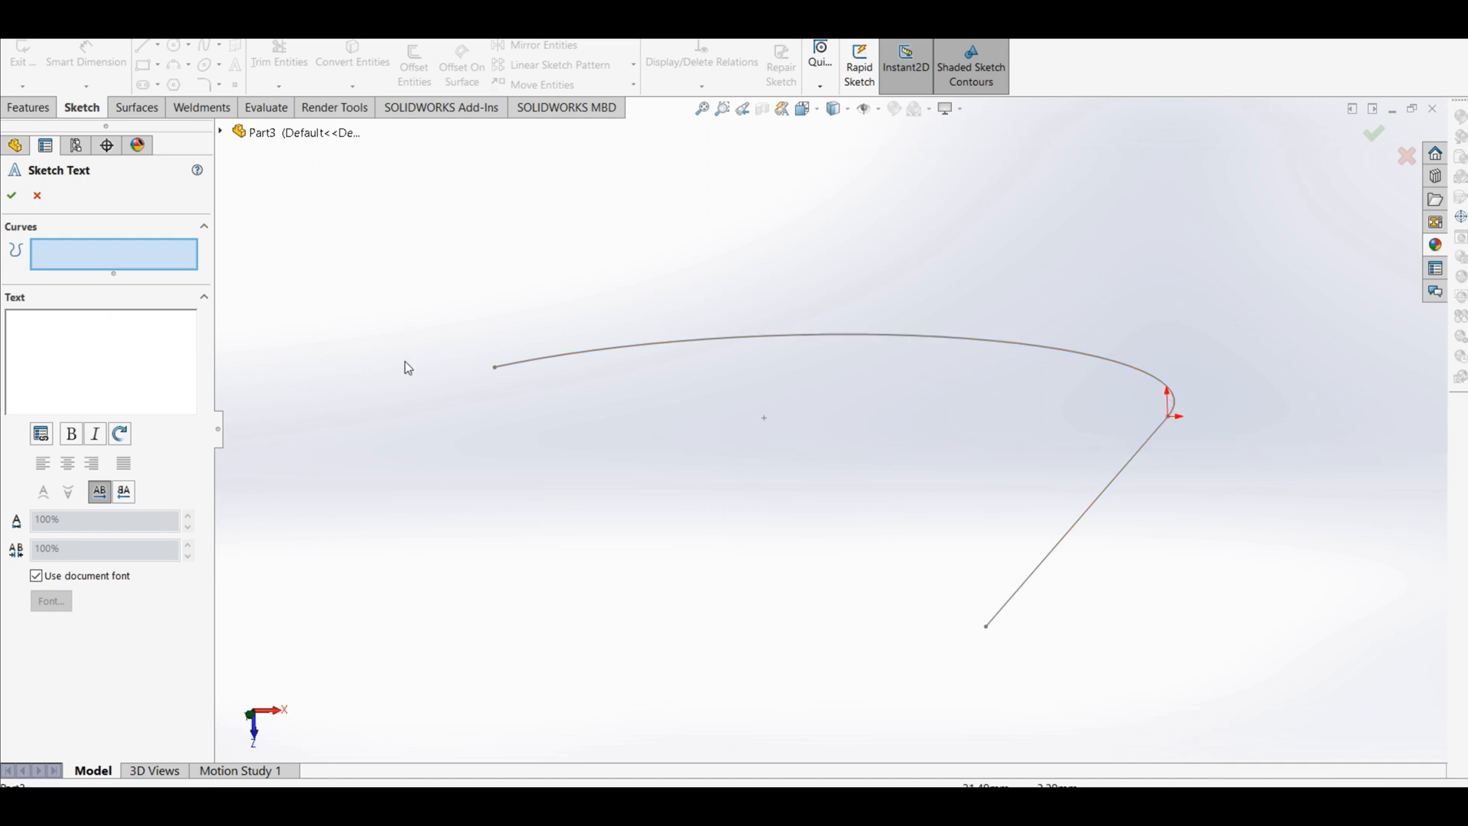
pyautogui.write('M')
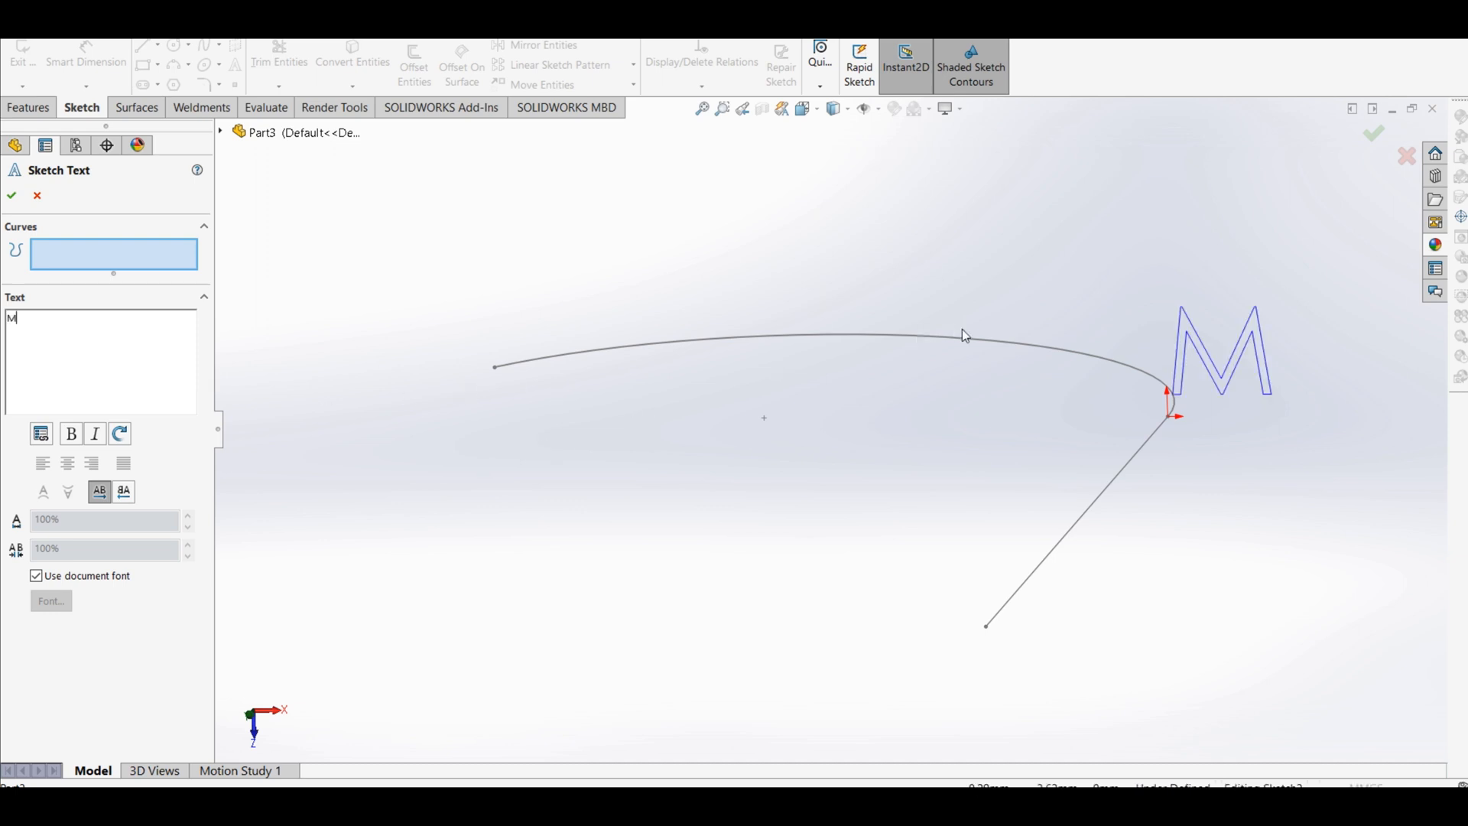
pyautogui.scroll(-3, 1204, 364)
pyautogui.scroll(4, 1163, 379)
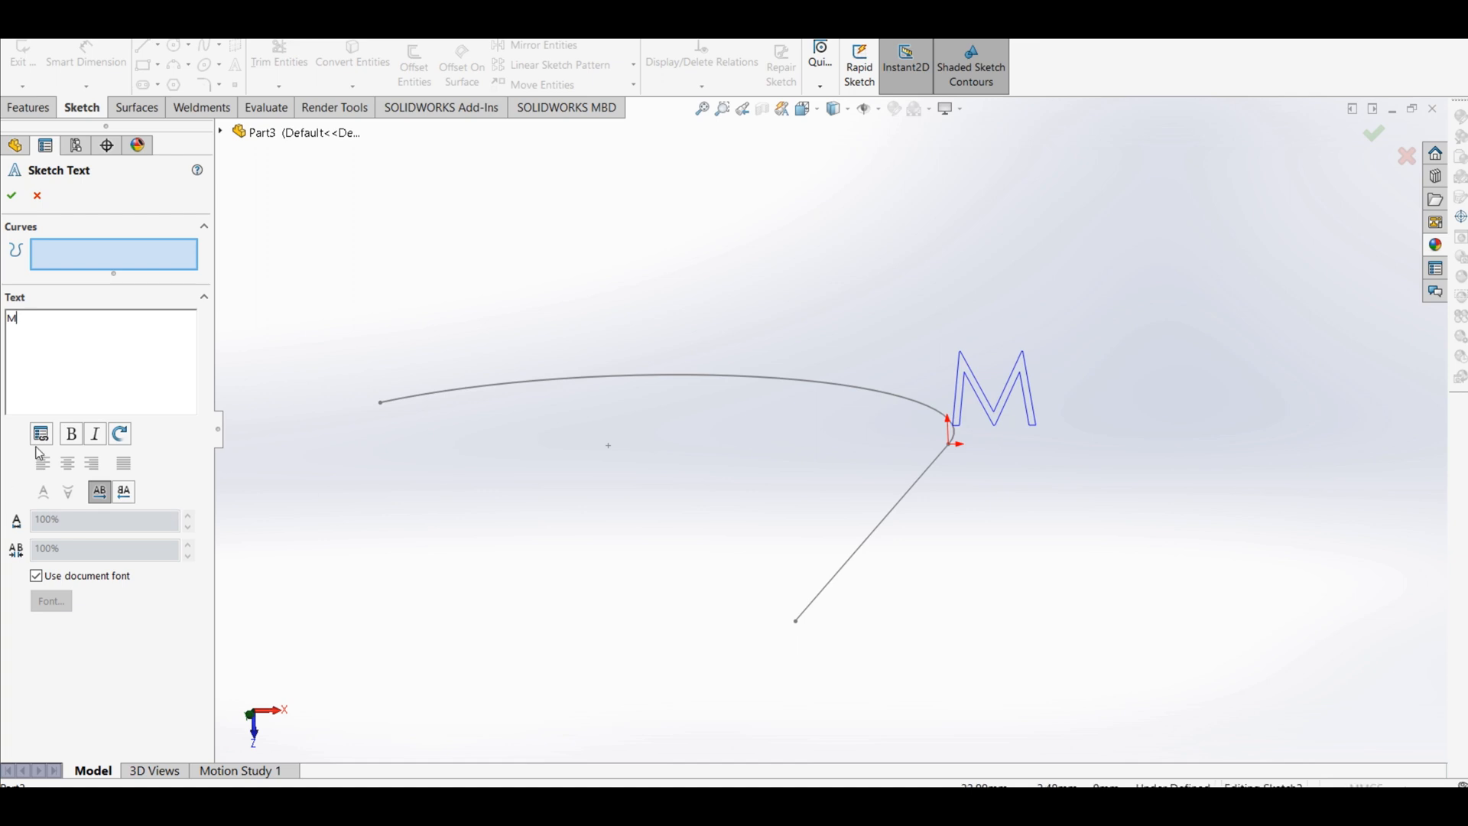
# Turn off the document font for the letter M and choose the Baskerville Old Face font.
pyautogui.click(36, 576)
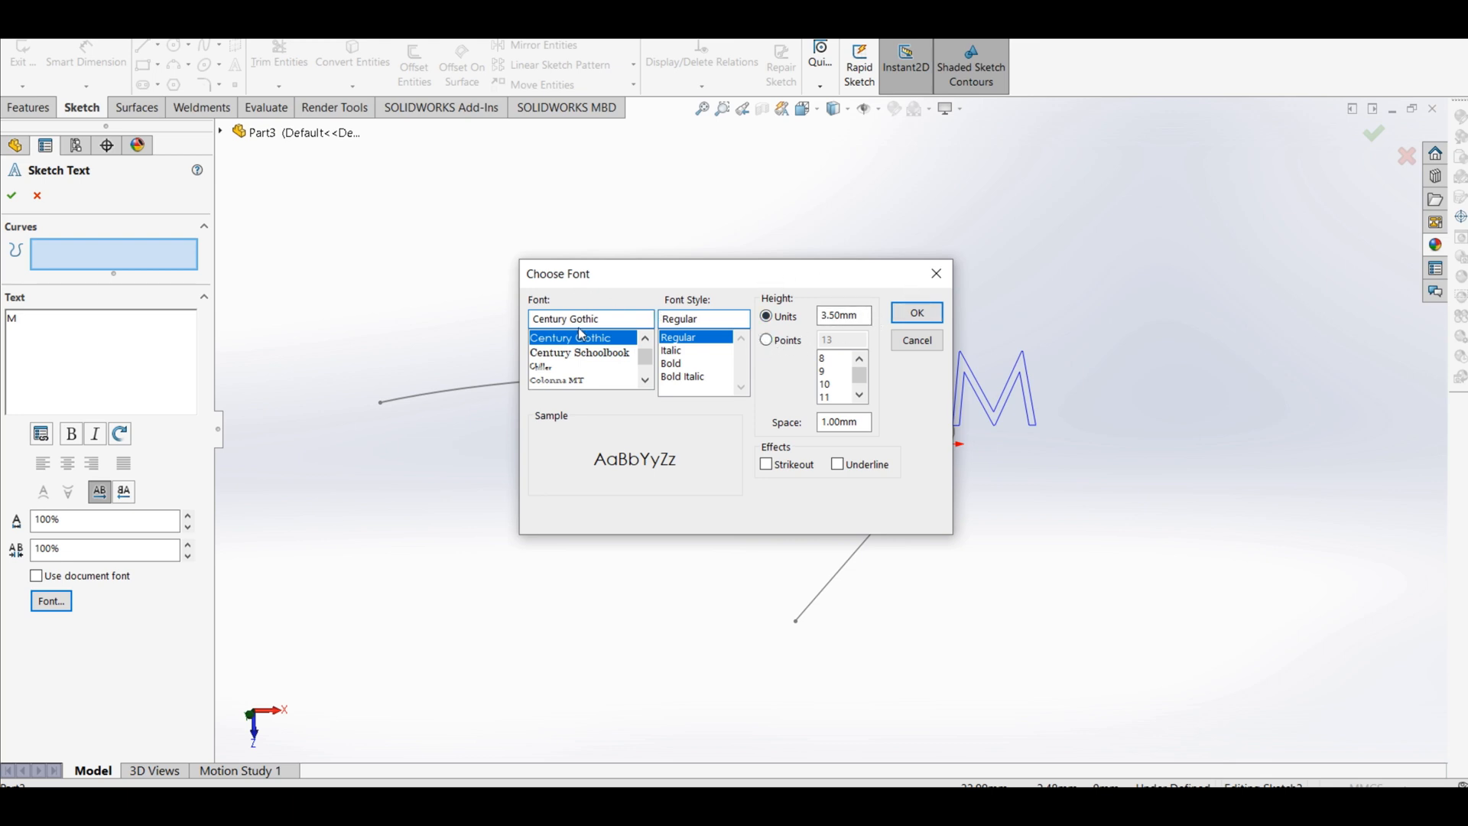
pyautogui.scroll(-10, 578, 344)
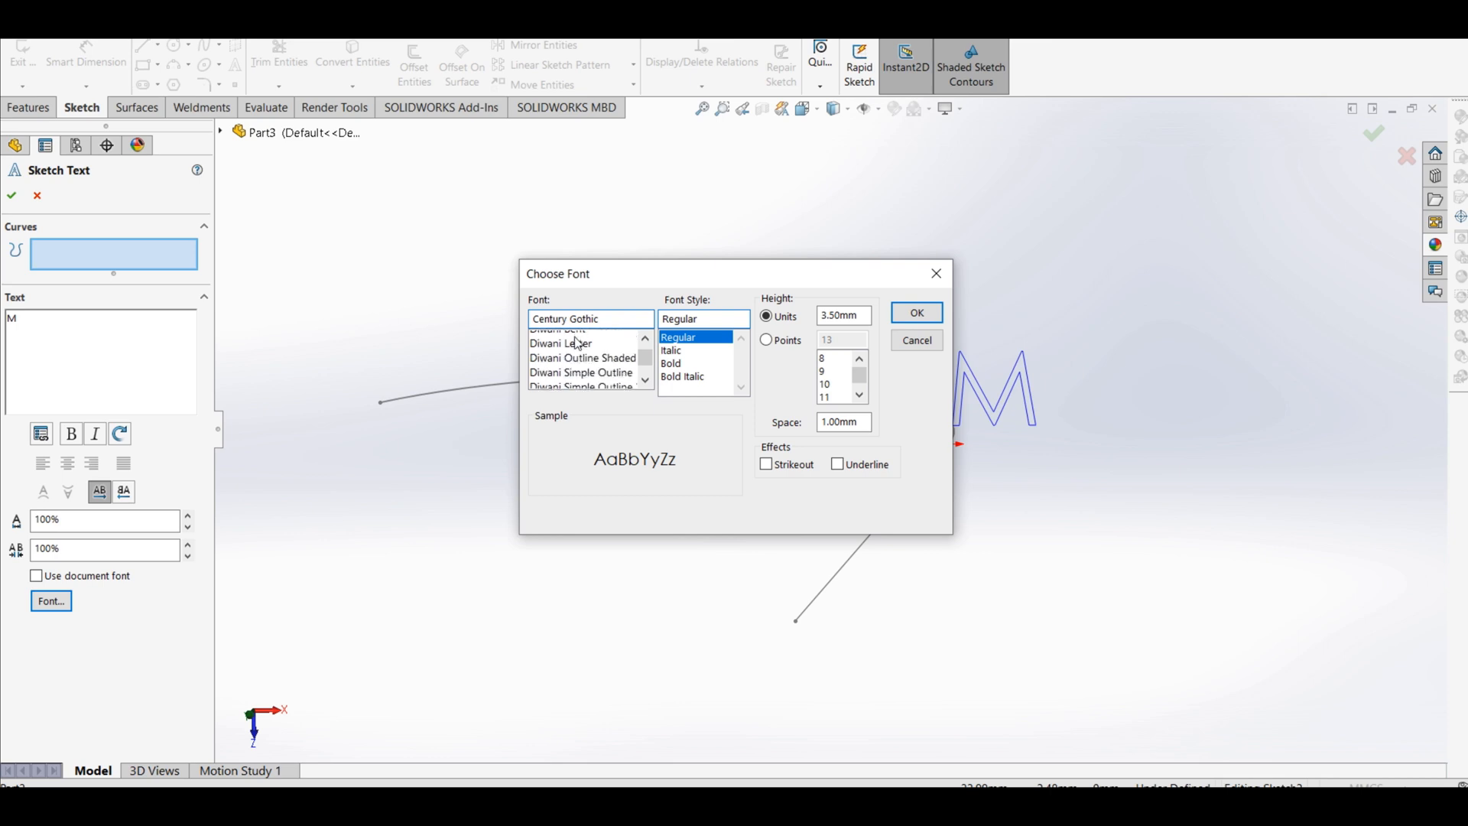
pyautogui.click(575, 341)
pyautogui.click(574, 369)
pyautogui.scroll(8, 575, 371)
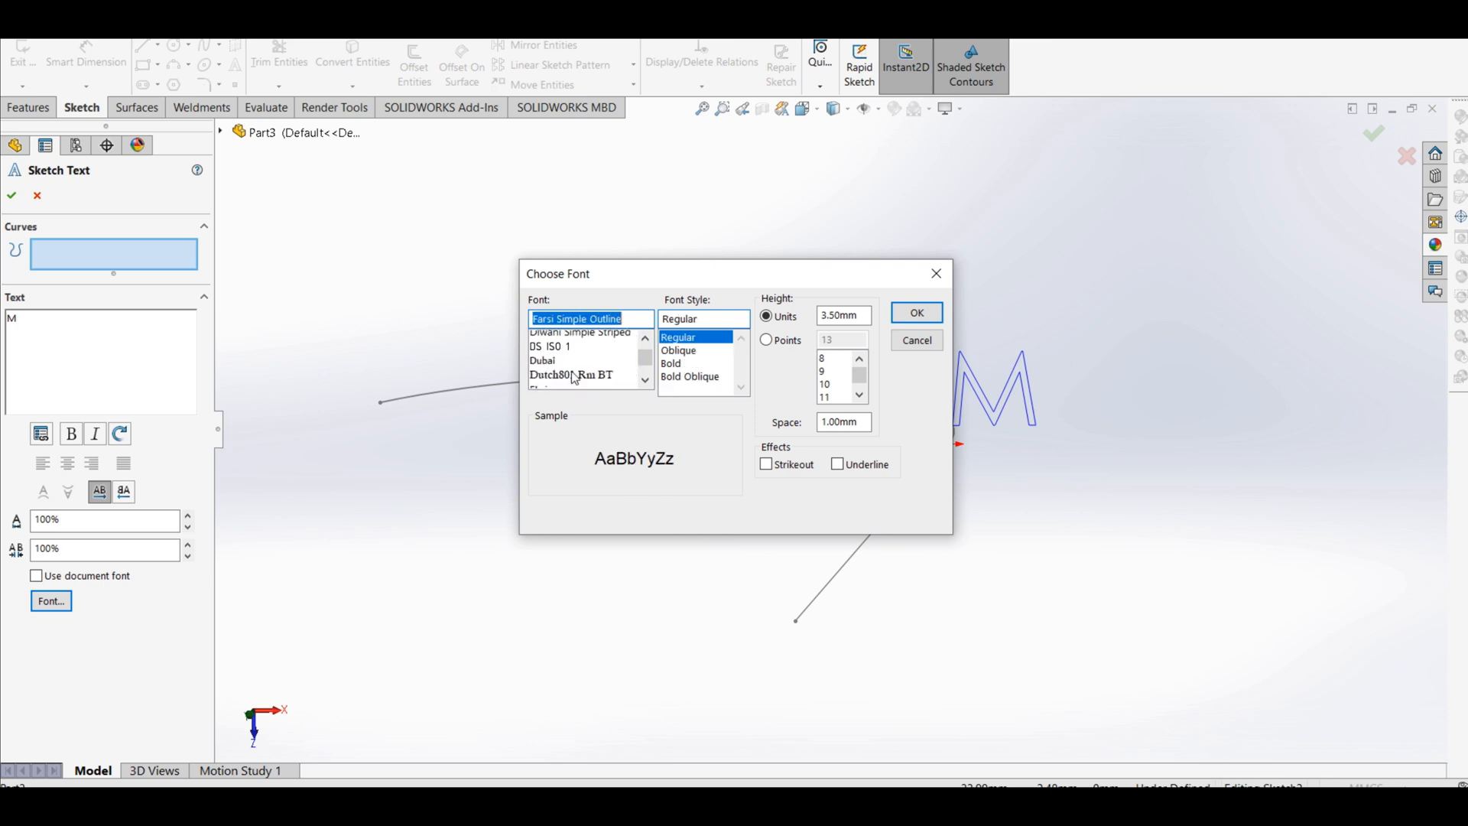
pyautogui.scroll(10, 575, 341)
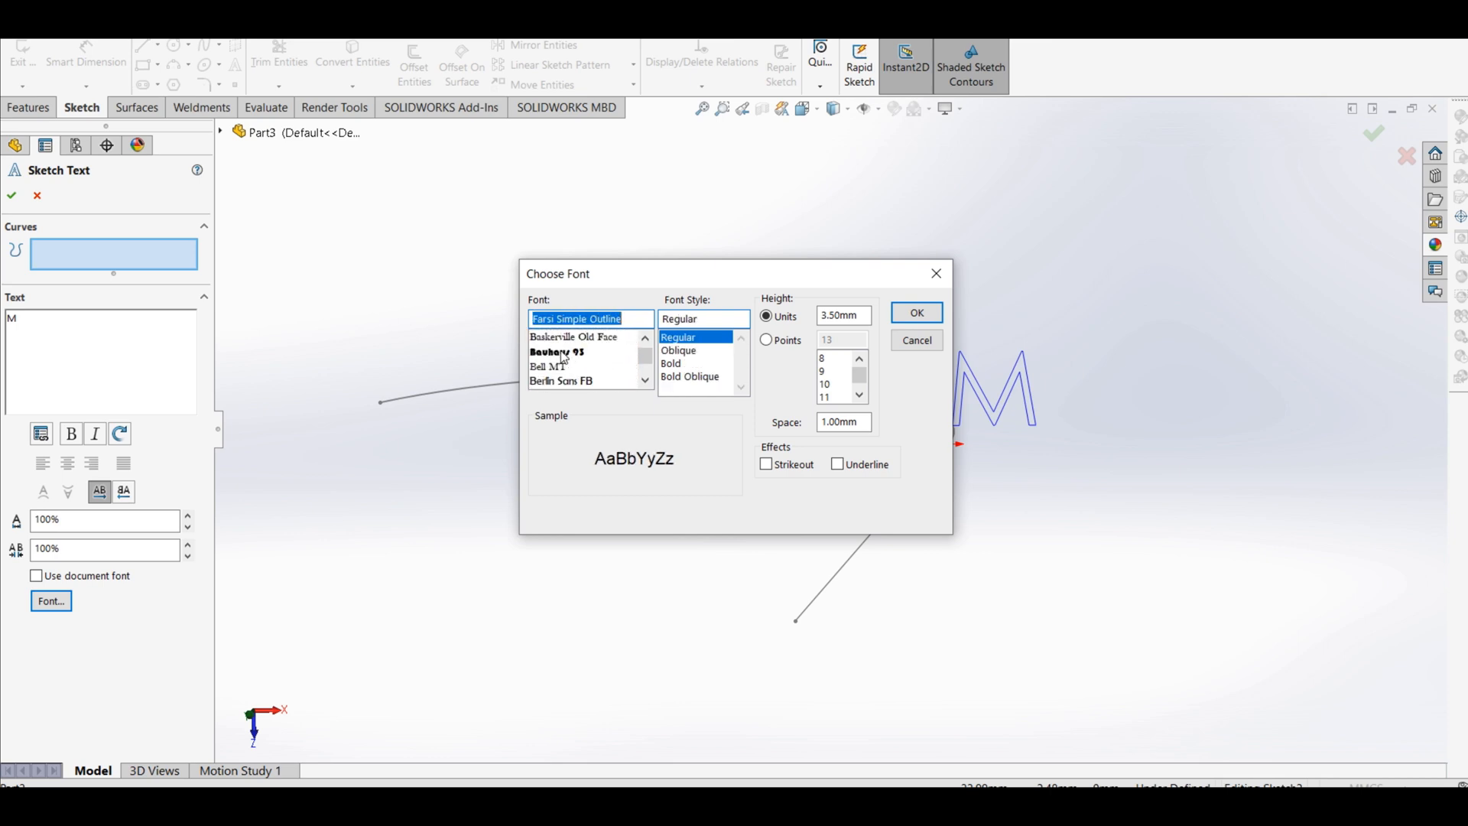
pyautogui.click(570, 338)
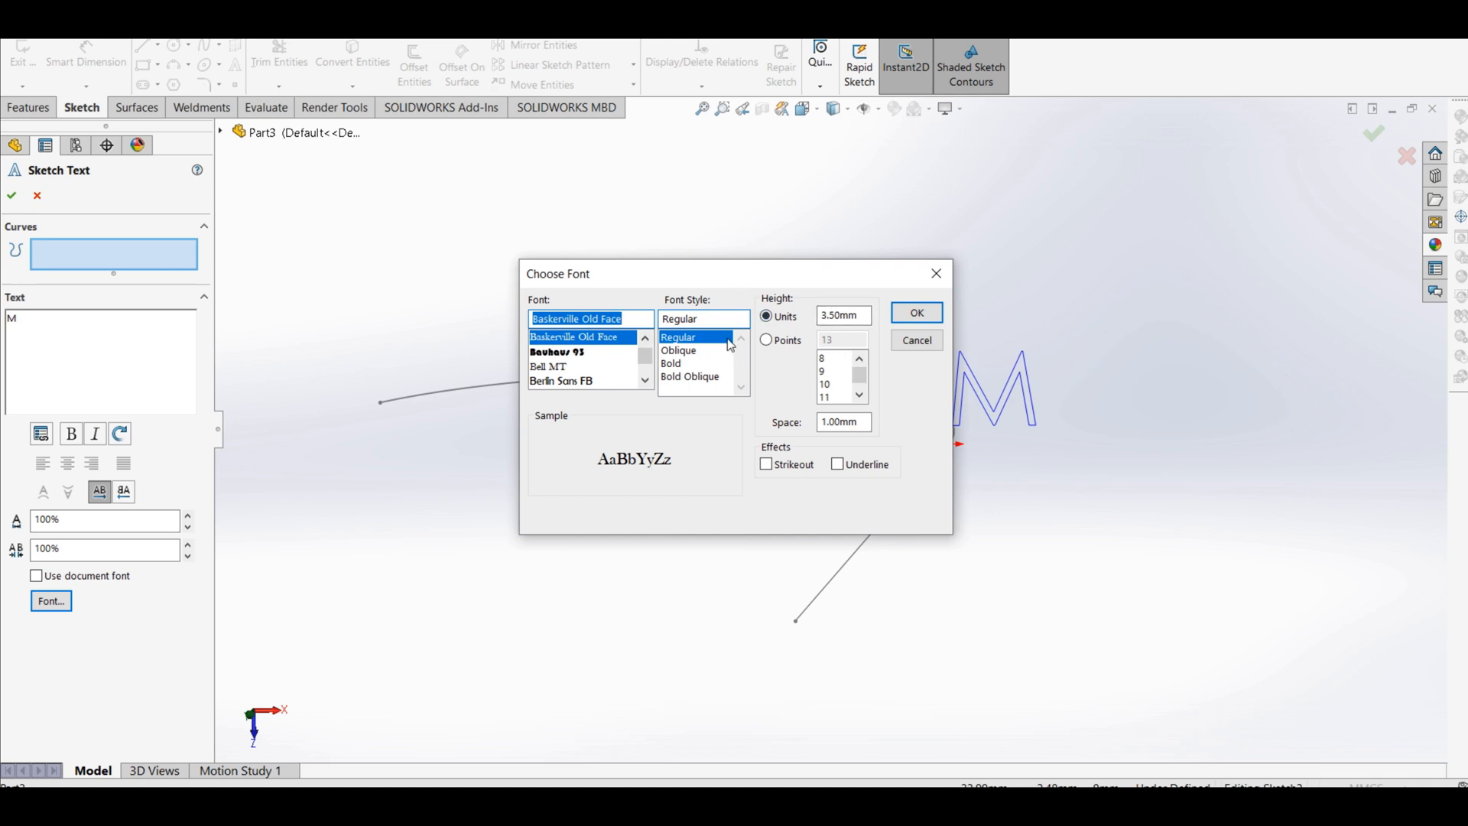
# Try the Bold, Bold Oblique and Oblique styles on Baskerville Old Face, and the Berlin Sans FB font in Bold.
pyautogui.click(698, 364)
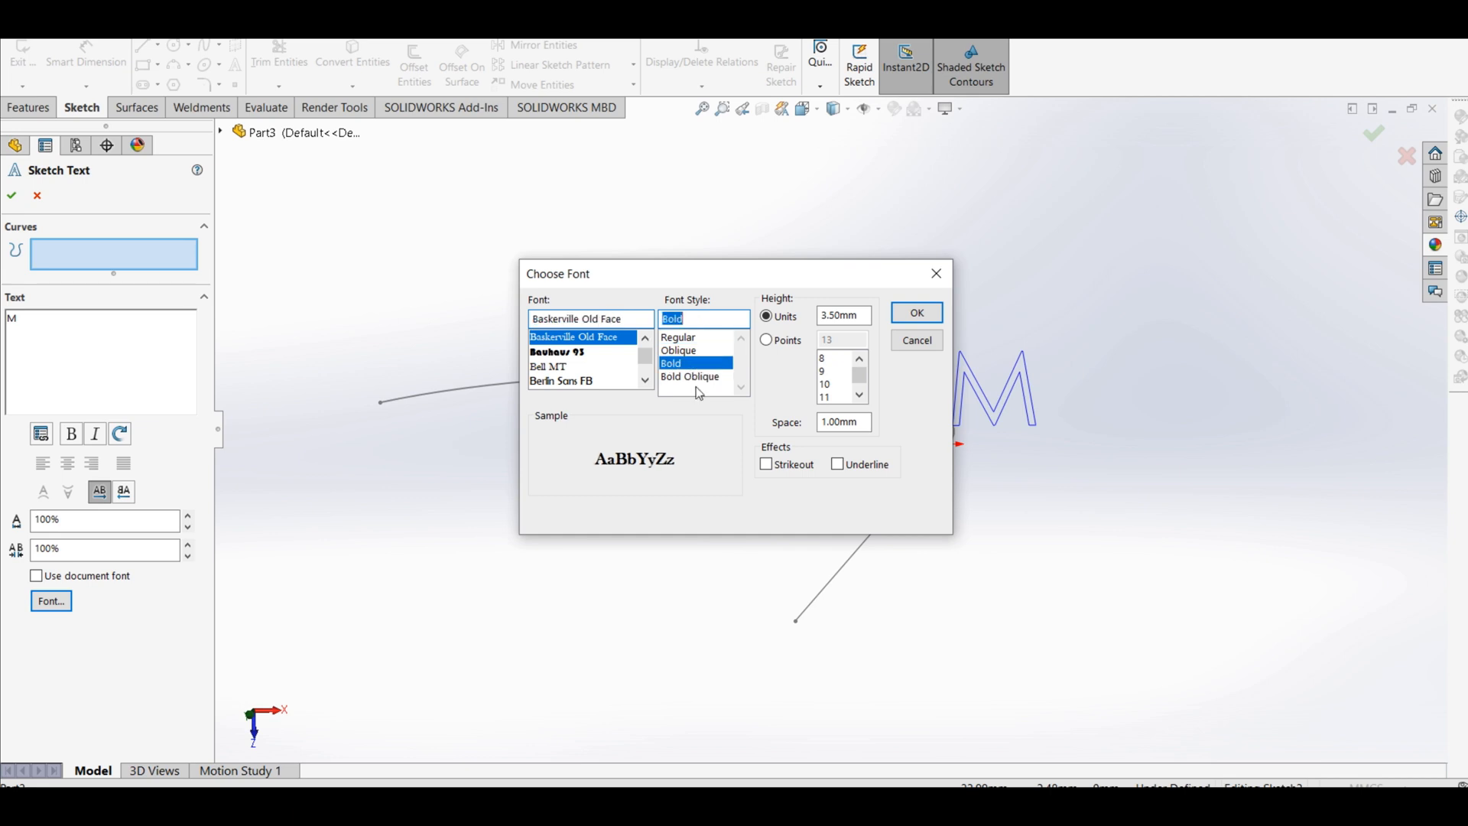
pyautogui.click(697, 376)
pyautogui.click(695, 351)
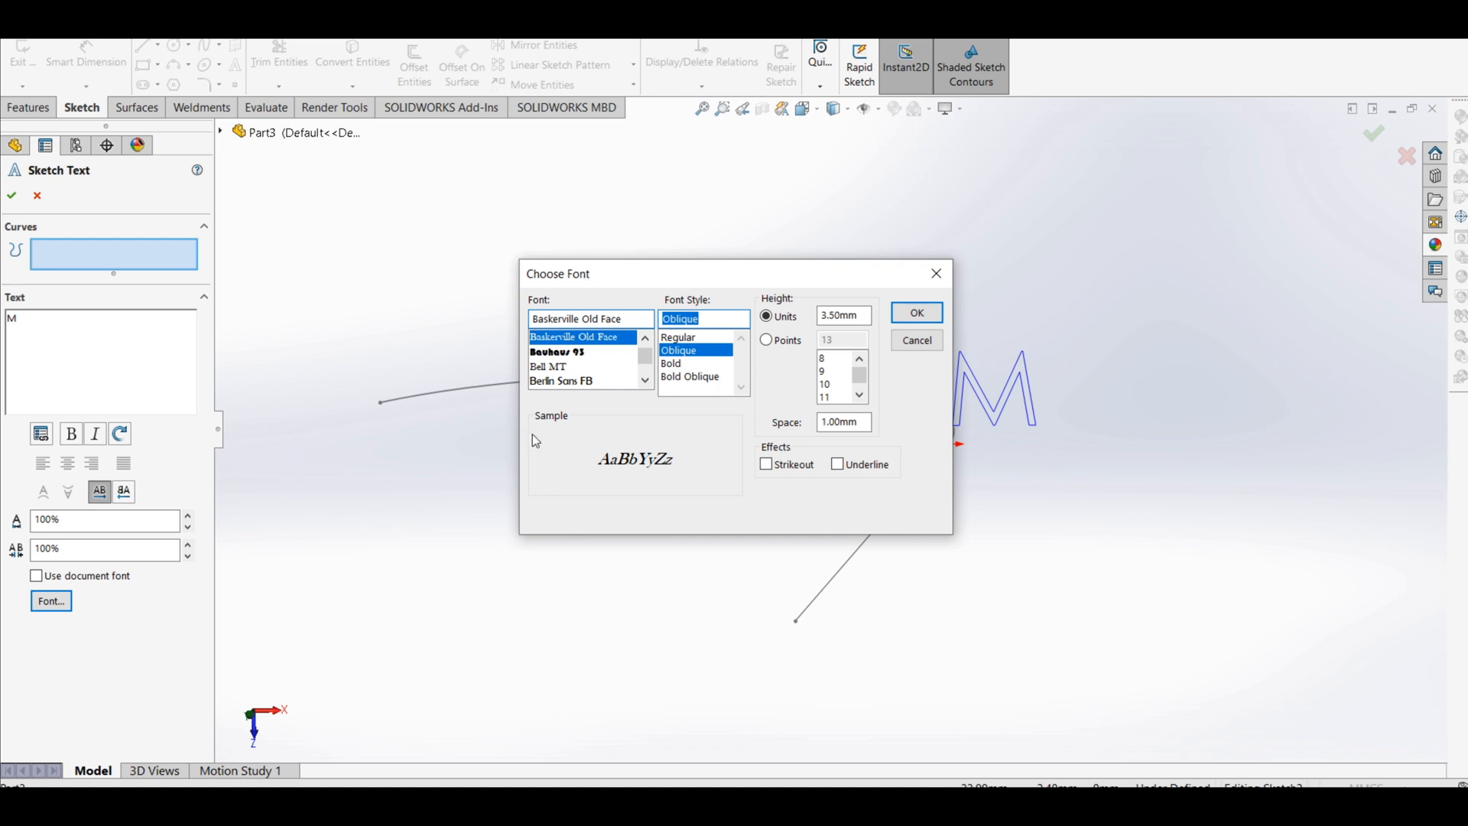
pyautogui.click(581, 381)
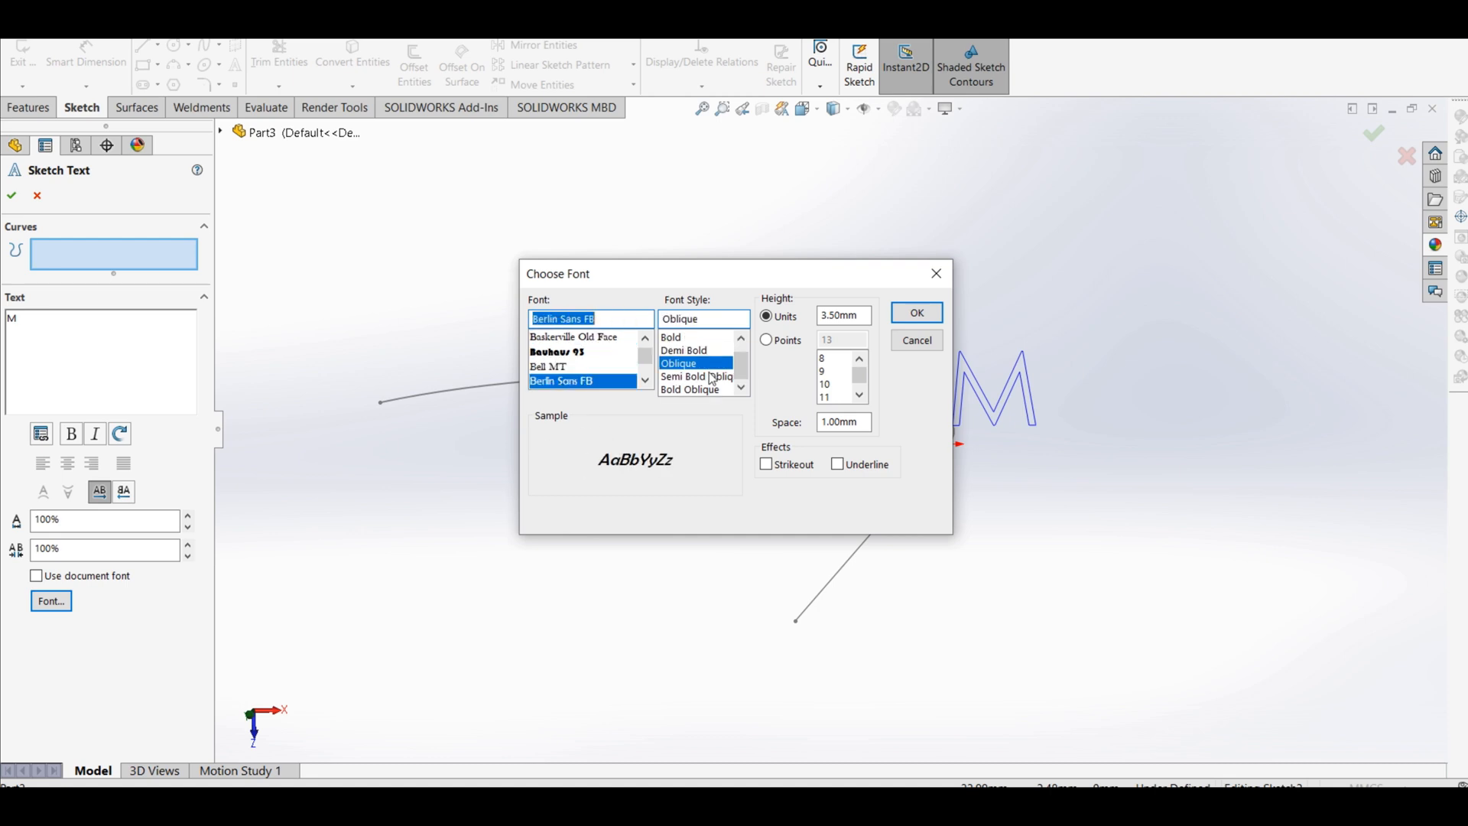
pyautogui.click(692, 338)
# Set the letter M's font to Bauhaus 93 in Bold Oblique style, accept the sketch text and exit the sketch.
pyautogui.click(696, 389)
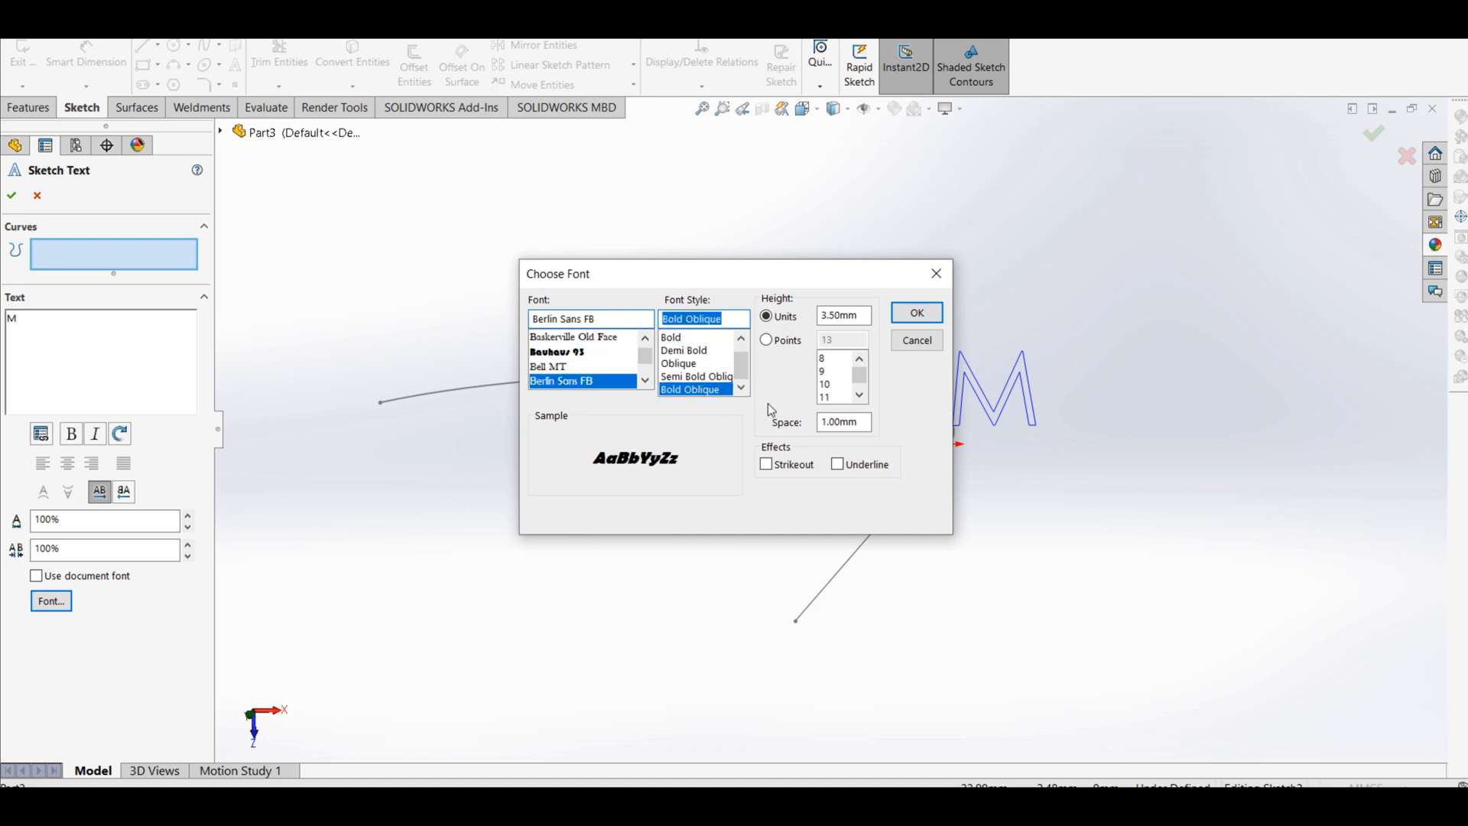
pyautogui.click(563, 357)
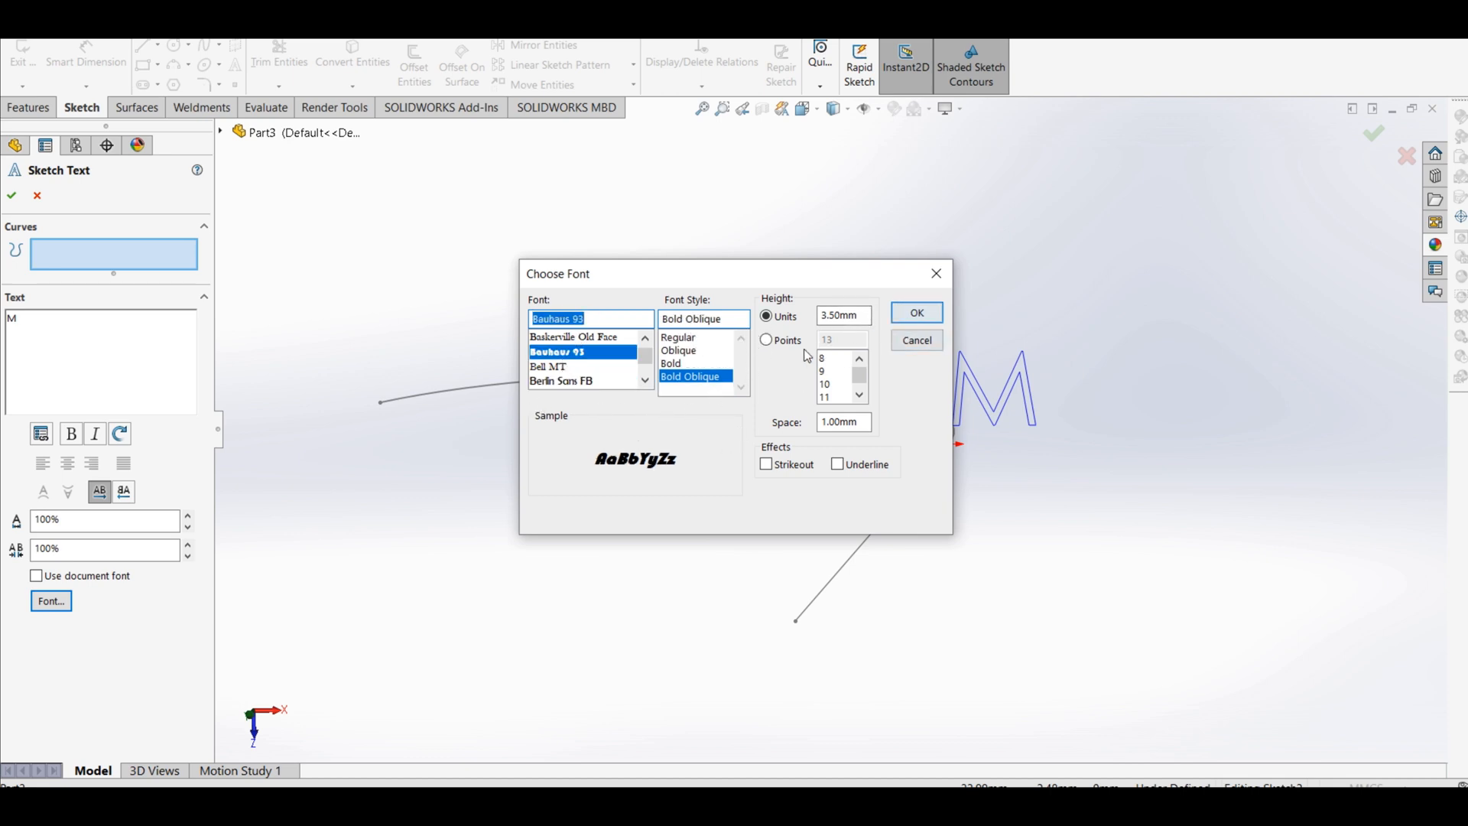
pyautogui.click(918, 314)
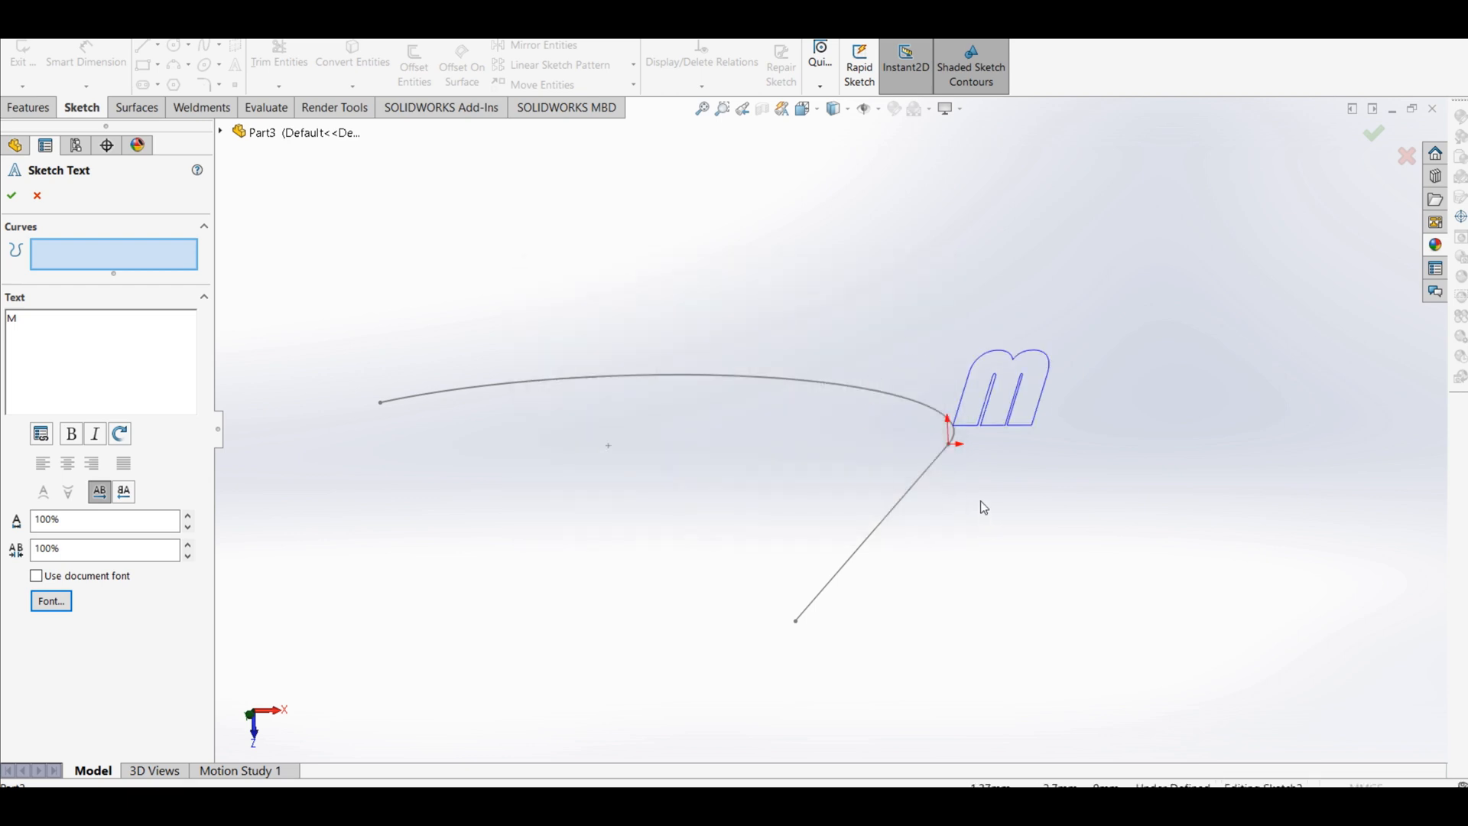
pyautogui.scroll(-3, 965, 443)
pyautogui.scroll(5, 965, 443)
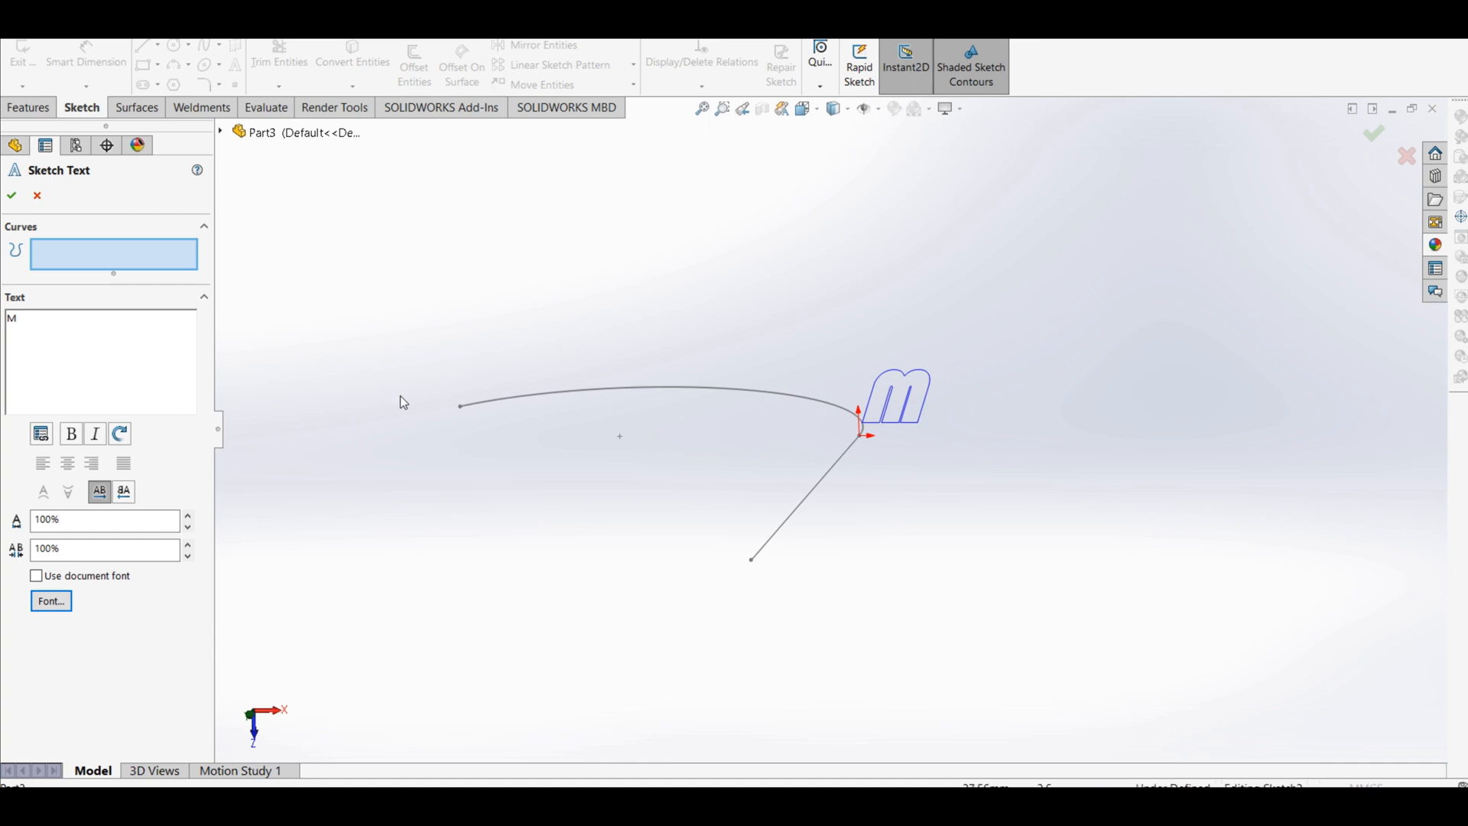
pyautogui.click(12, 196)
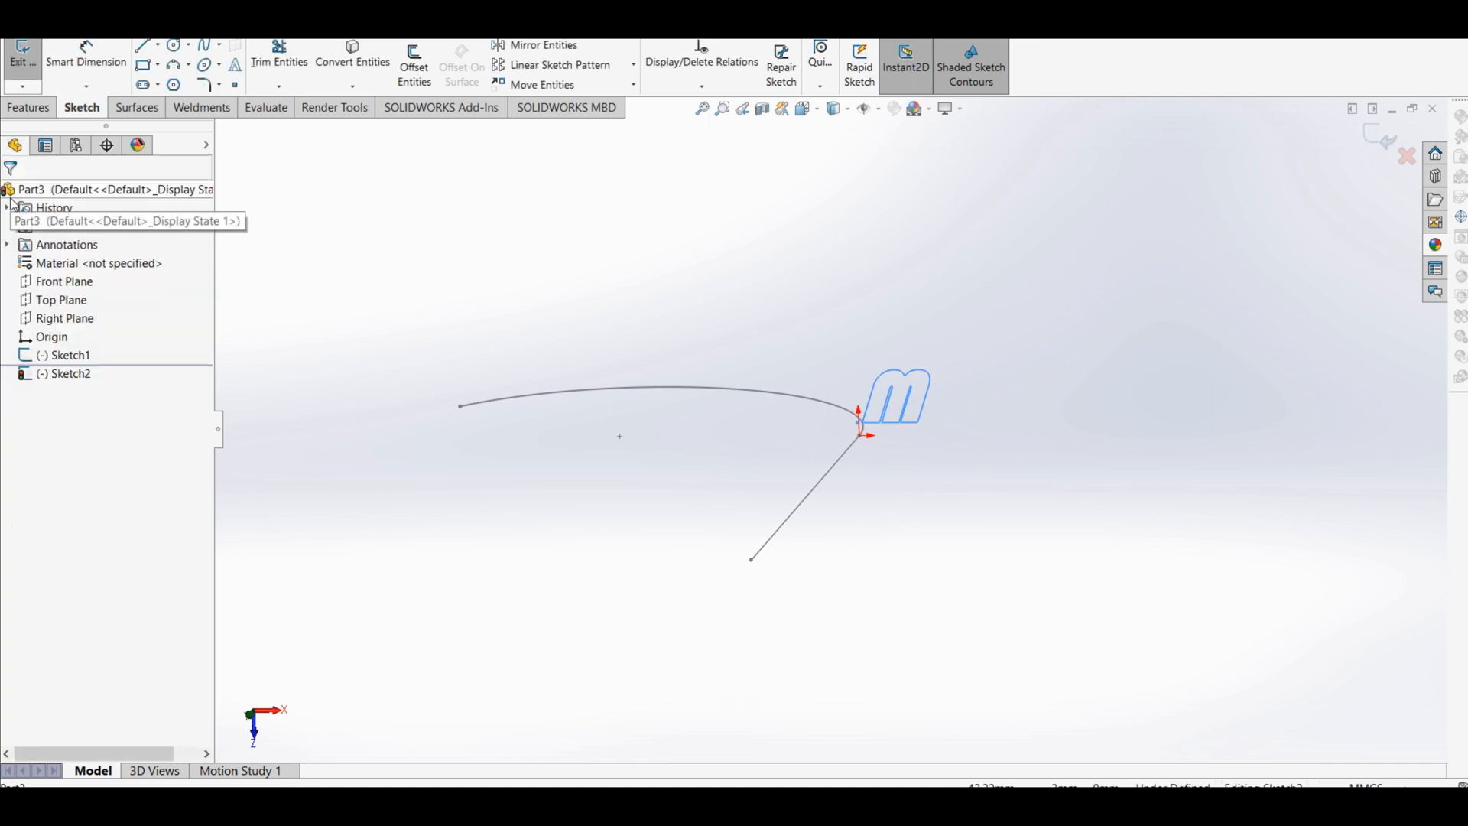
pyautogui.click(1371, 144)
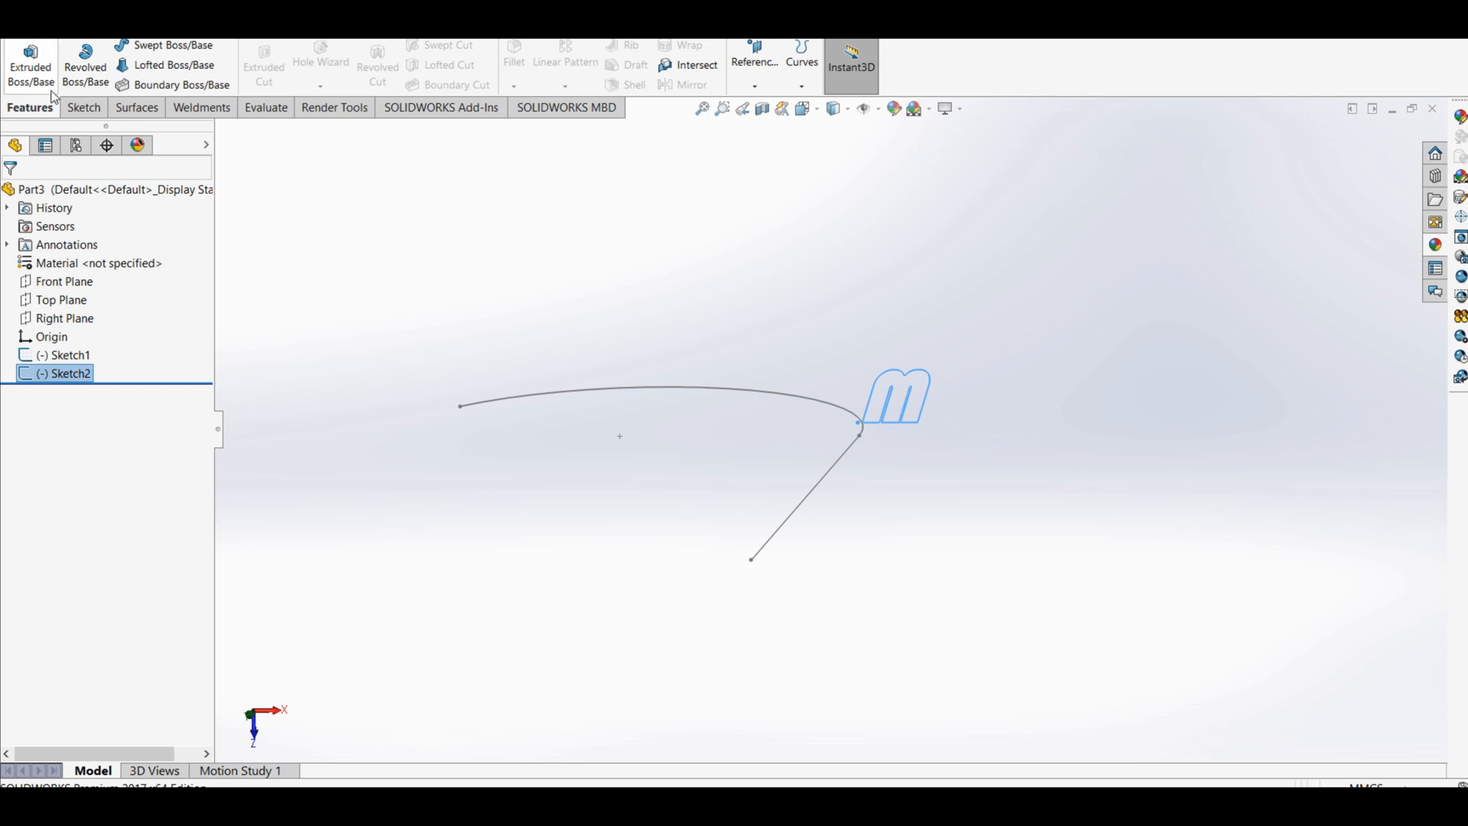
# Sweep the letter M profile in both directions along the line-and-arc path sketch.
pyautogui.click(162, 46)
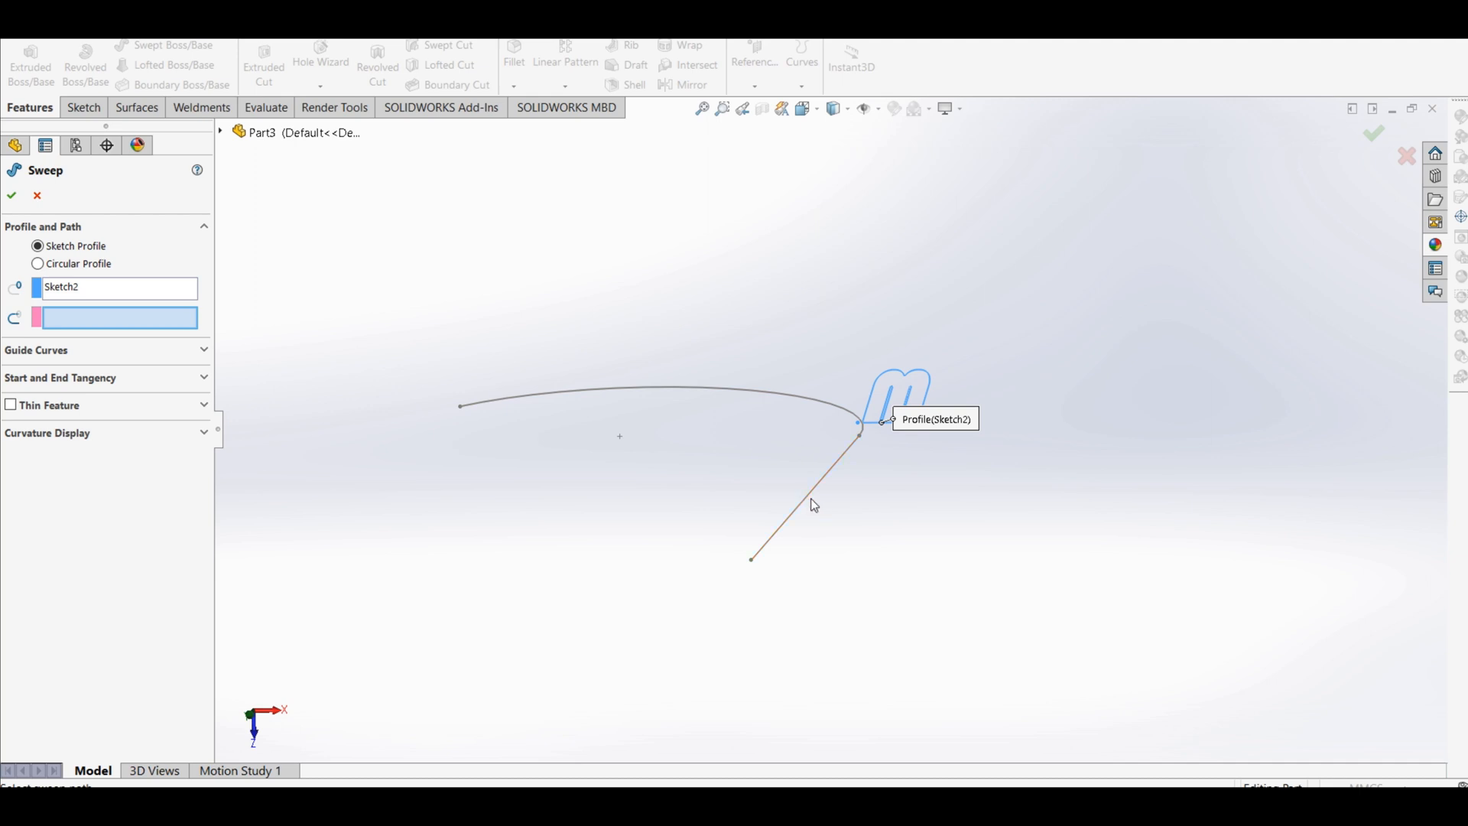
pyautogui.click(831, 471)
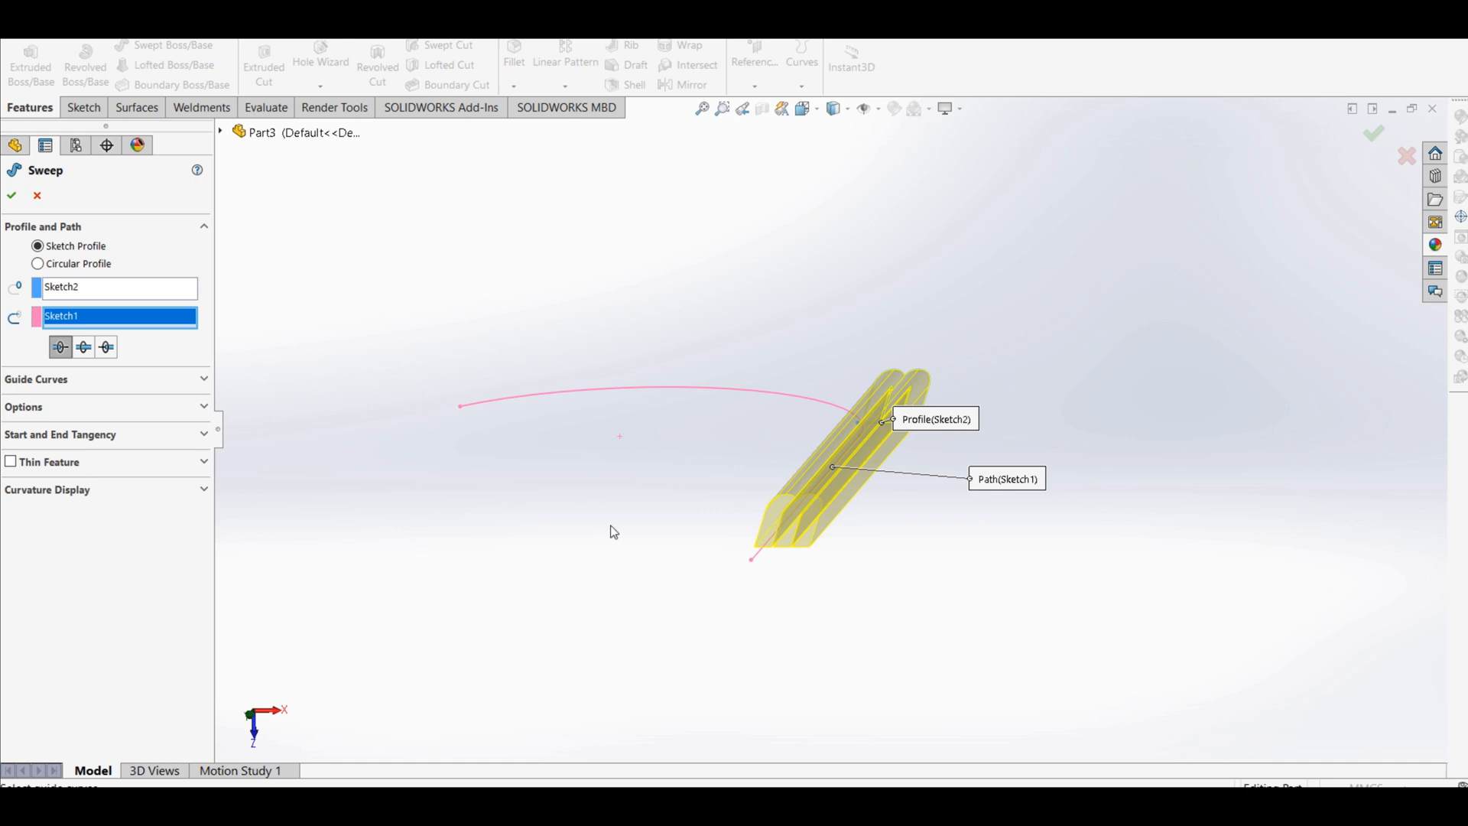
pyautogui.moveTo(614, 532); pyautogui.dragTo(695, 363, button='middle')
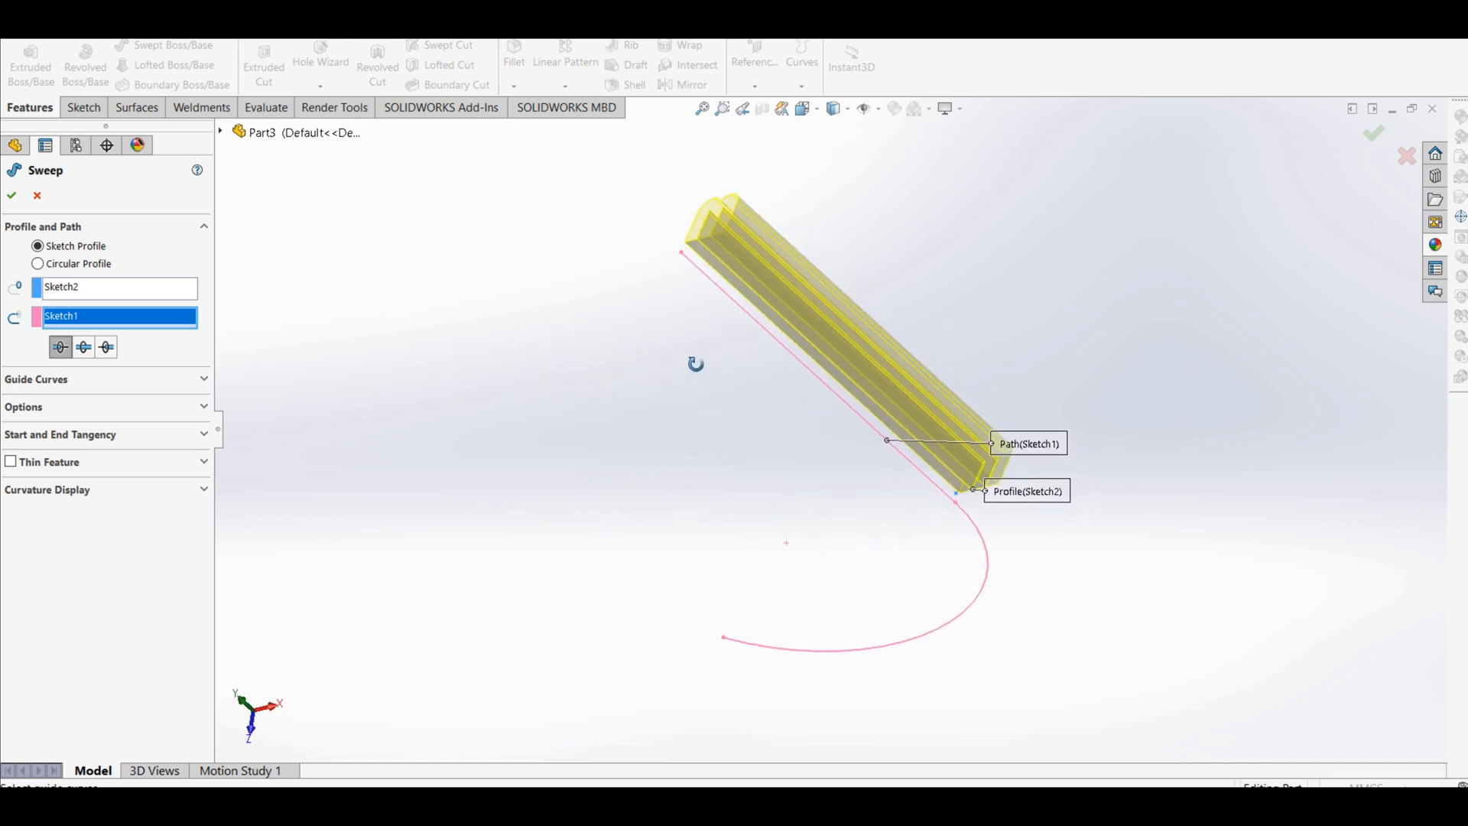
pyautogui.click(106, 348)
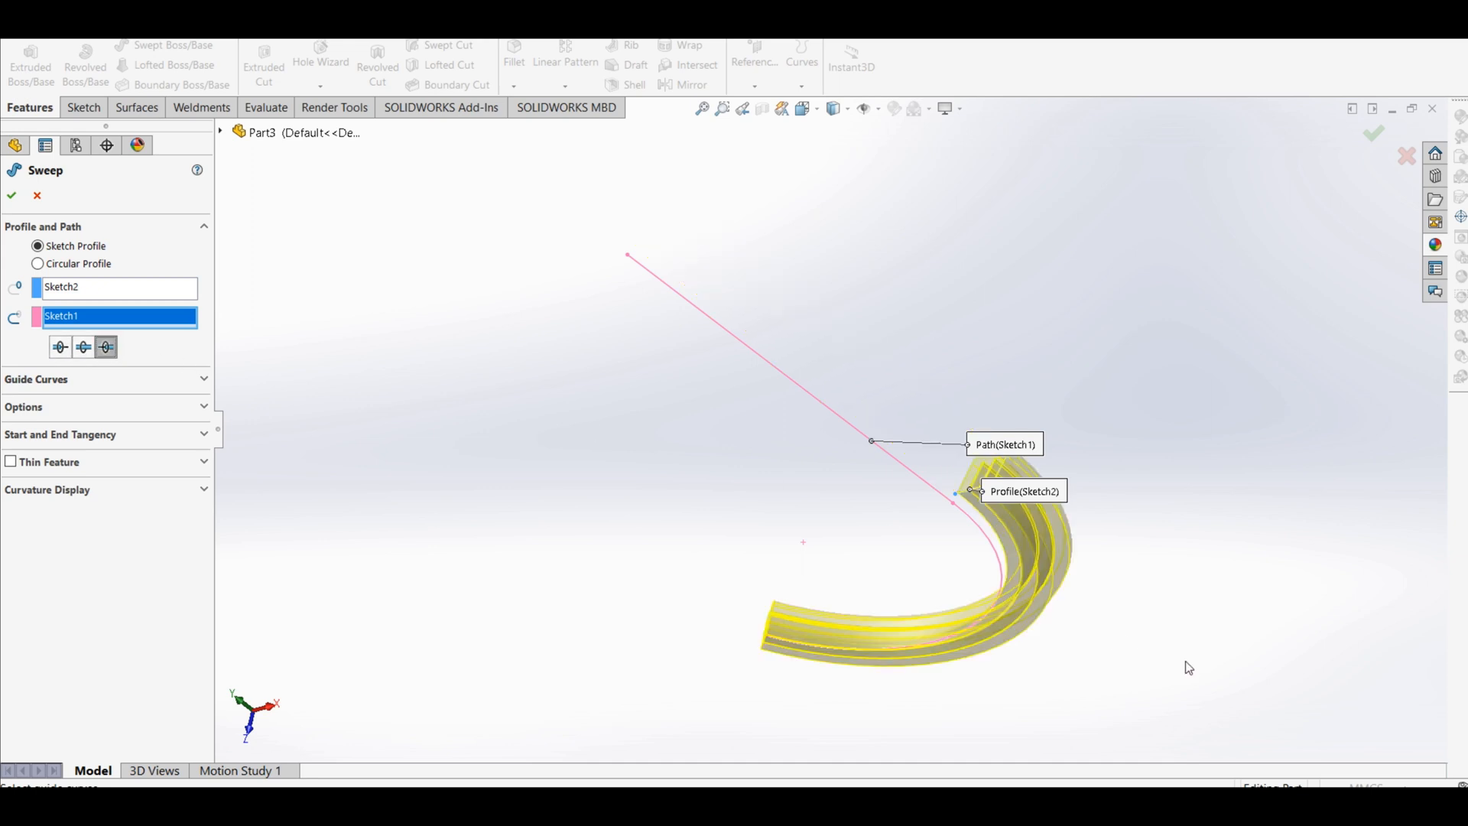
pyautogui.click(81, 348)
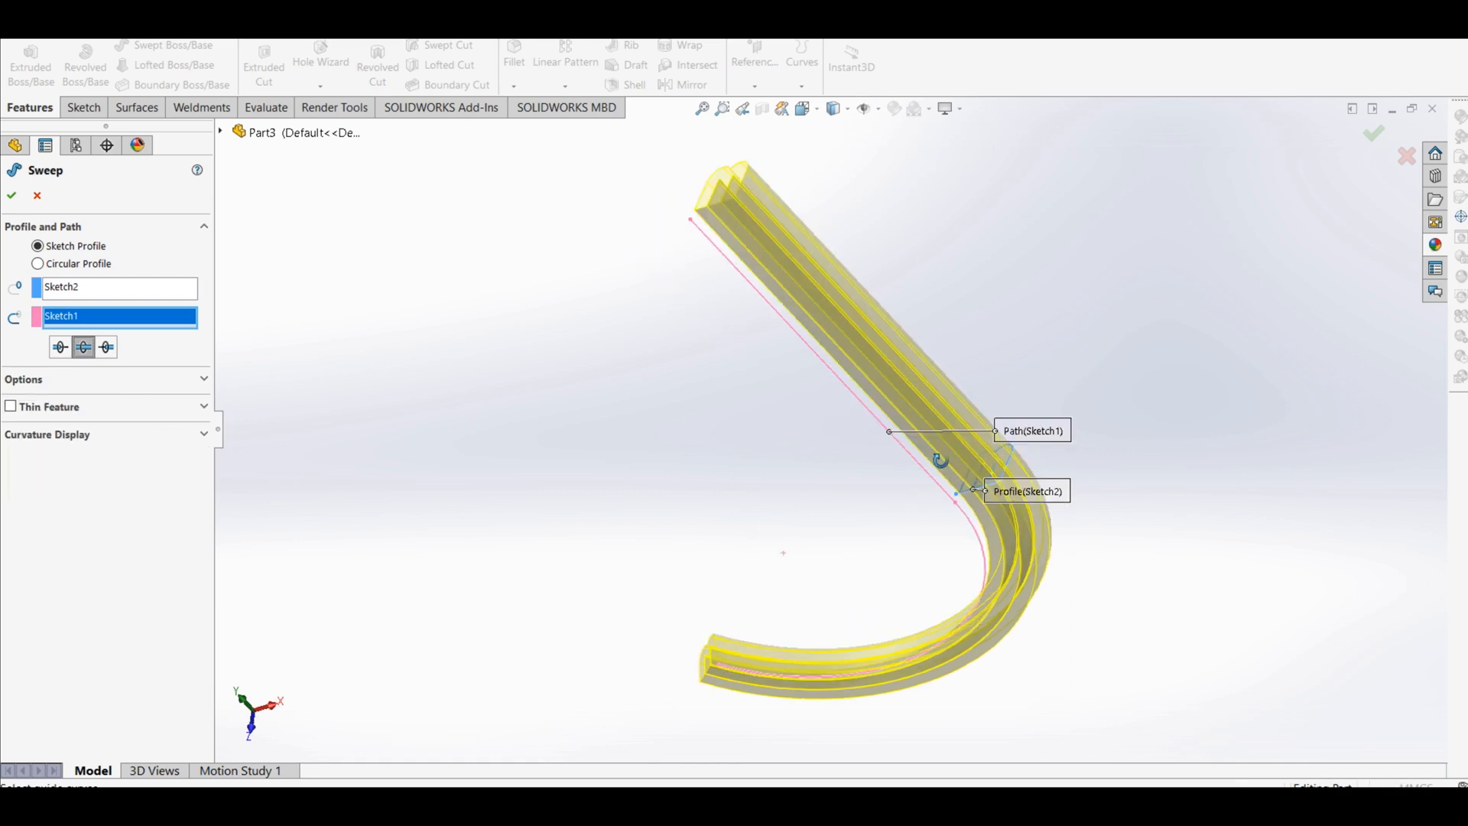
pyautogui.moveTo(940, 460); pyautogui.dragTo(984, 567, button='middle')
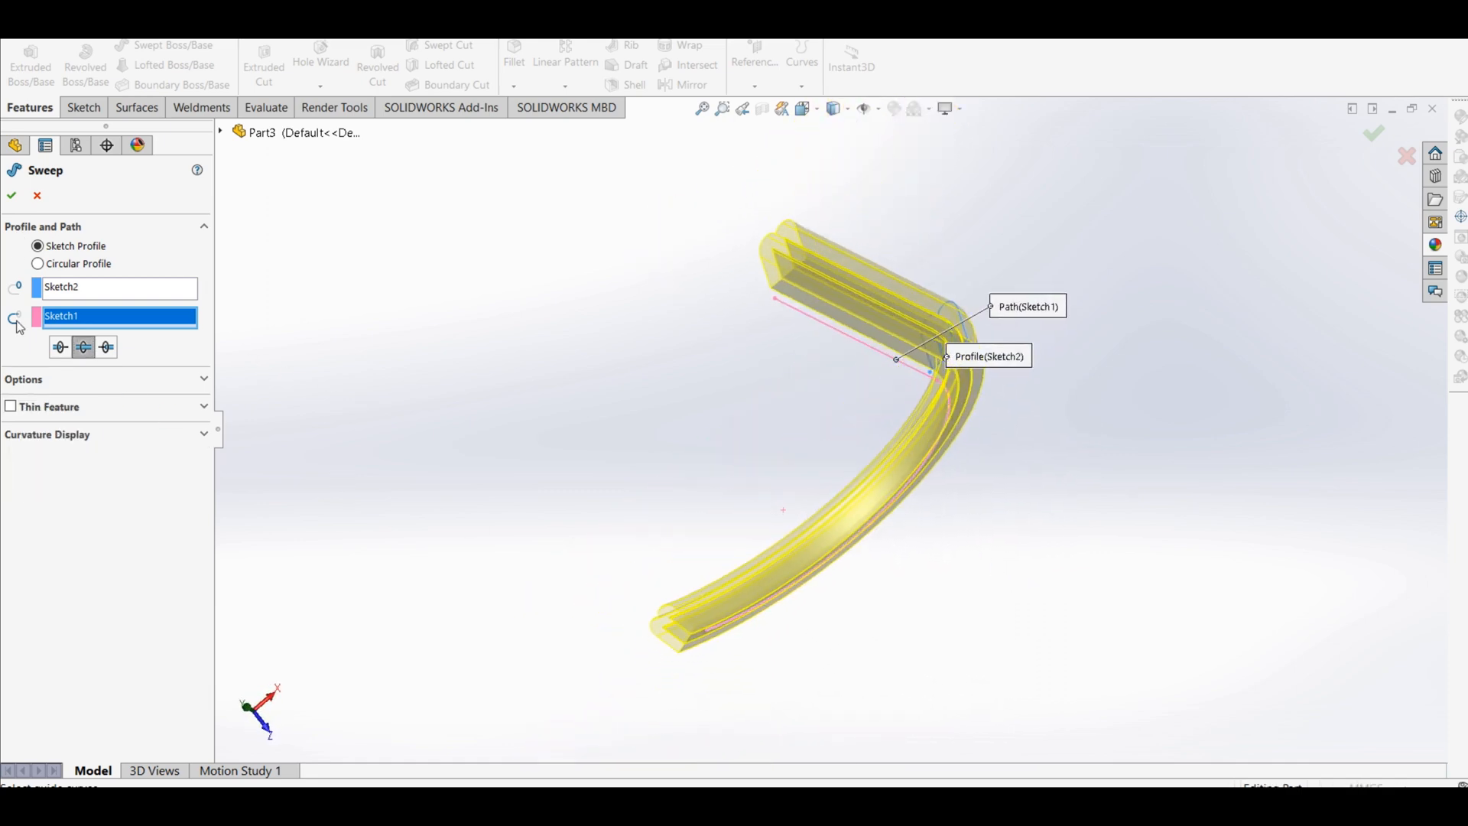
pyautogui.click(11, 196)
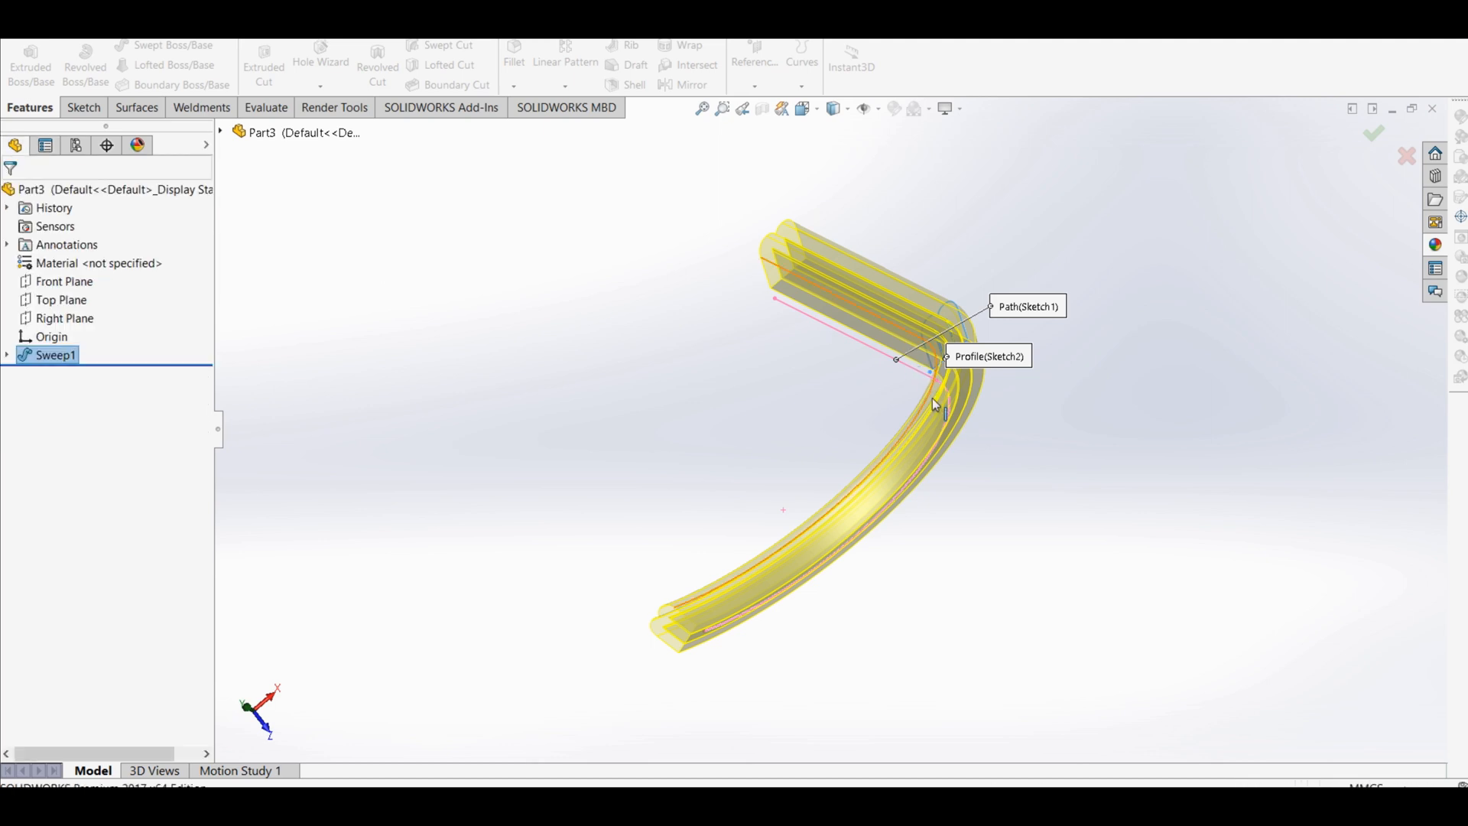
pyautogui.moveTo(942, 512); pyautogui.dragTo(585, 519, button='middle')
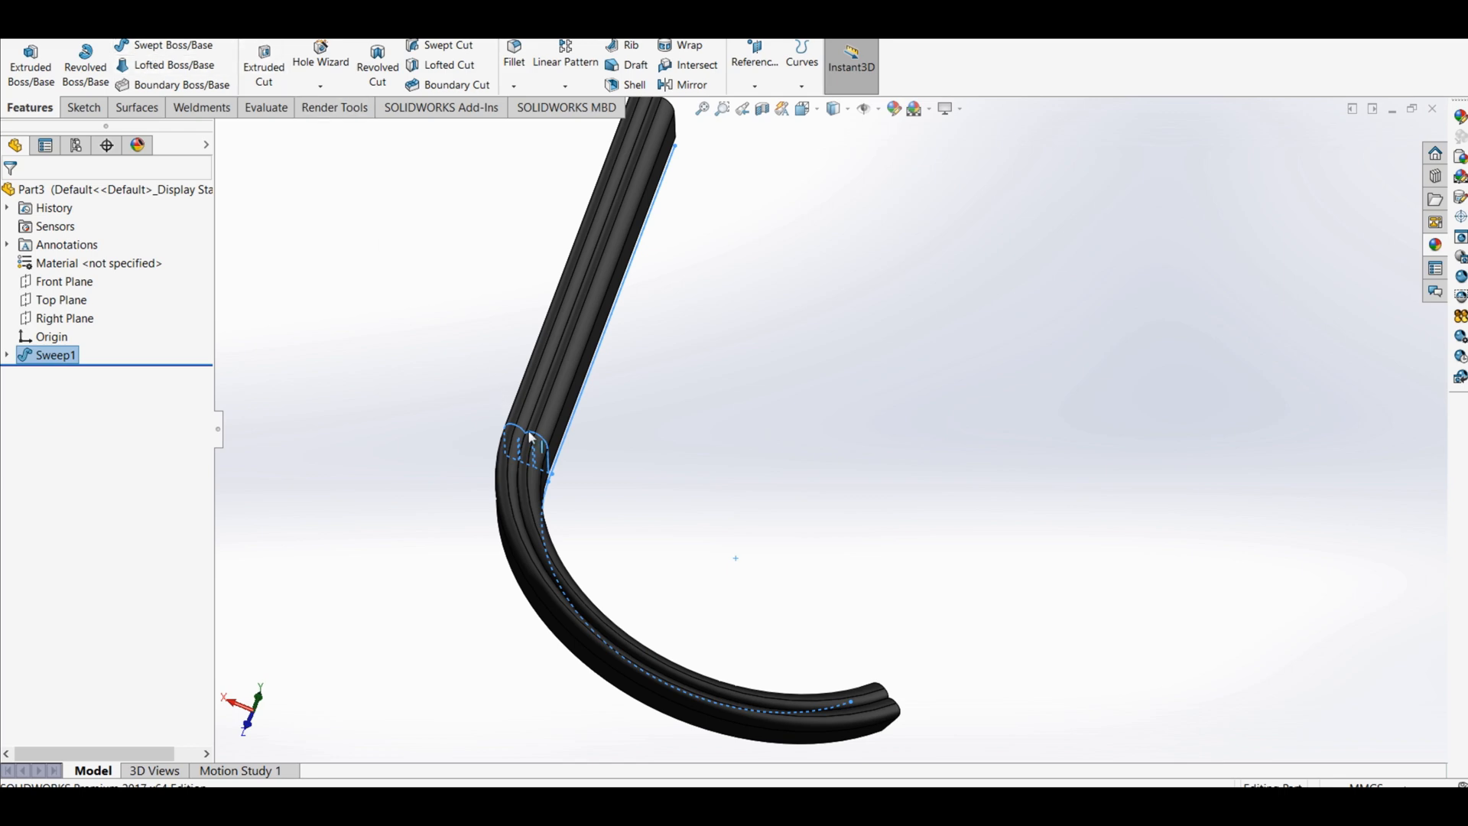
pyautogui.moveTo(603, 442)
pyautogui.mouseDown(button='middle')
pyautogui.moveTo(620, 425)
pyautogui.moveTo(608, 471)
pyautogui.mouseUp(button='middle')
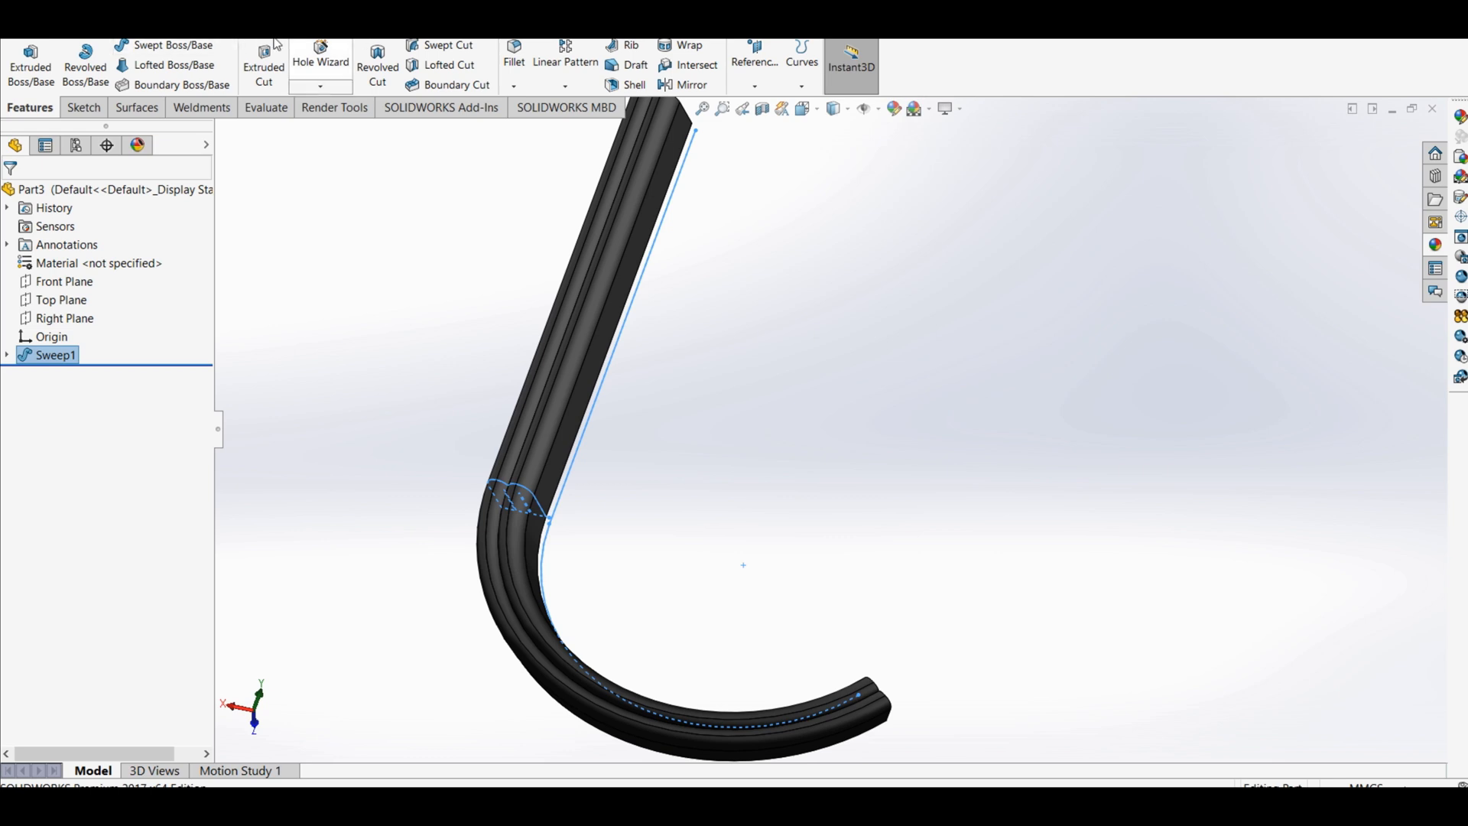
# Assign the Pure Gold material from the Other Metals category to the part.
pyautogui.rightClick(36, 265)
pyautogui.click(90, 275)
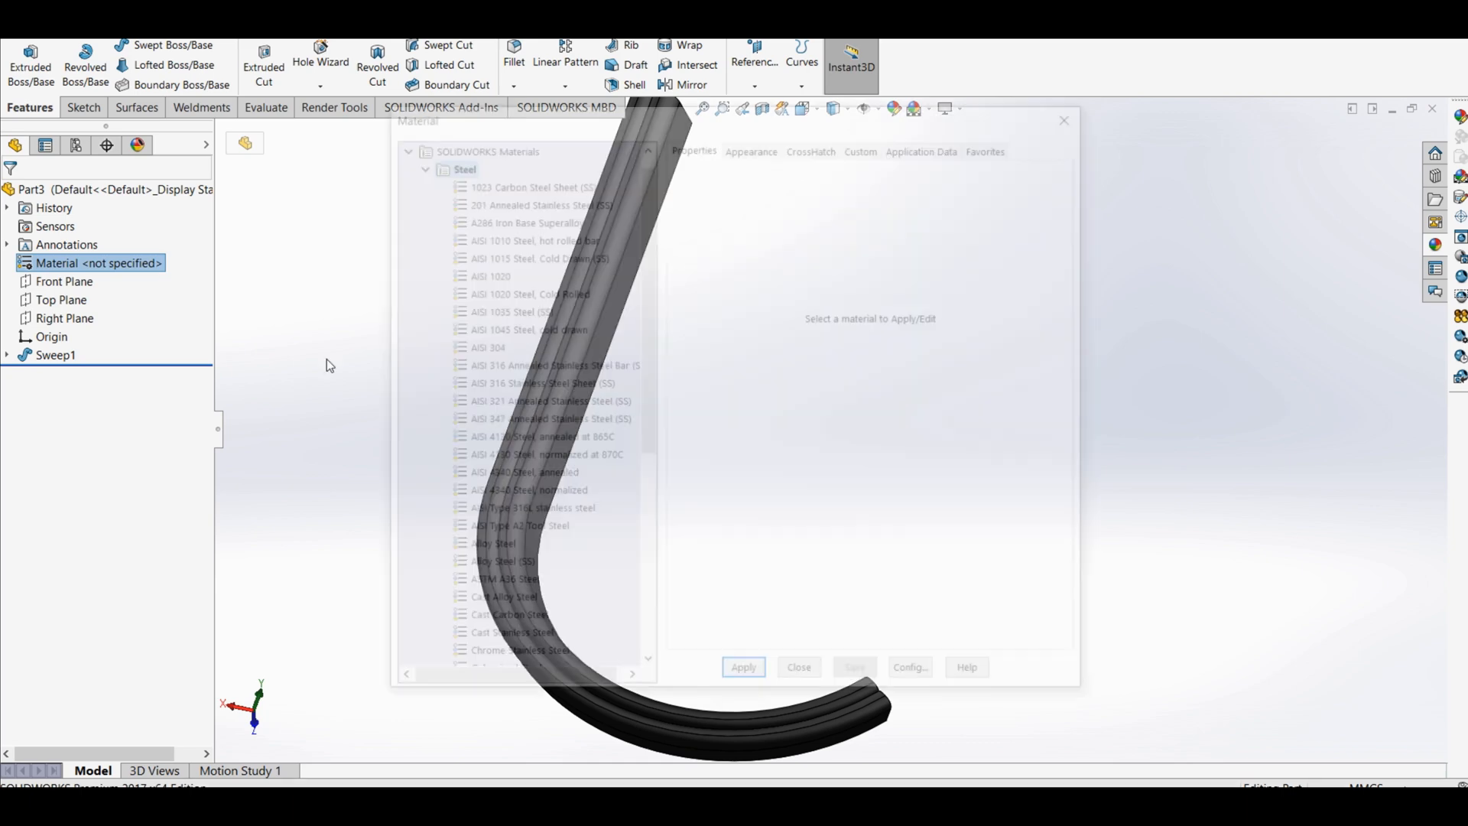
pyautogui.scroll(-7, 538, 480)
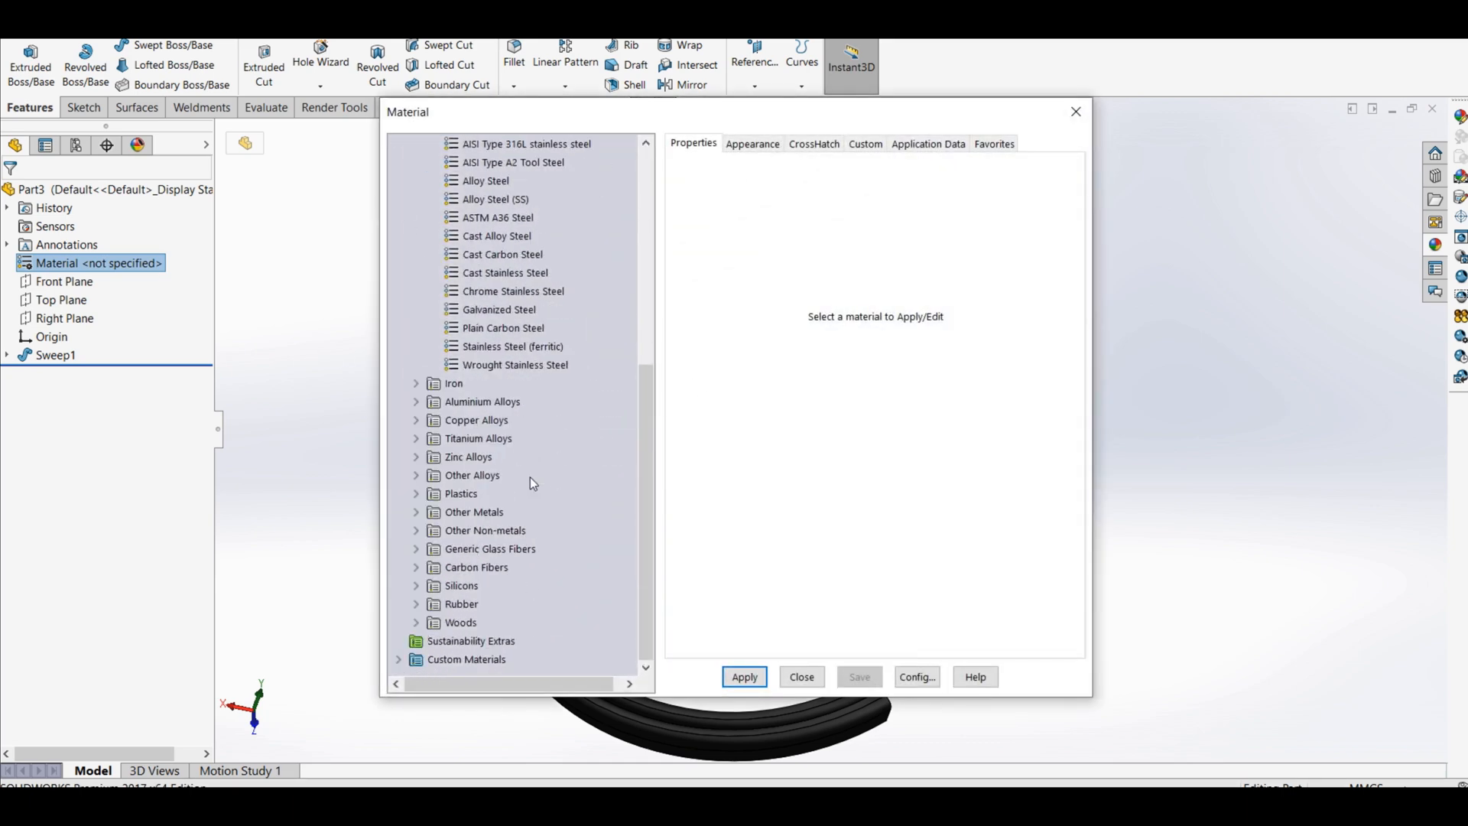
pyautogui.click(426, 513)
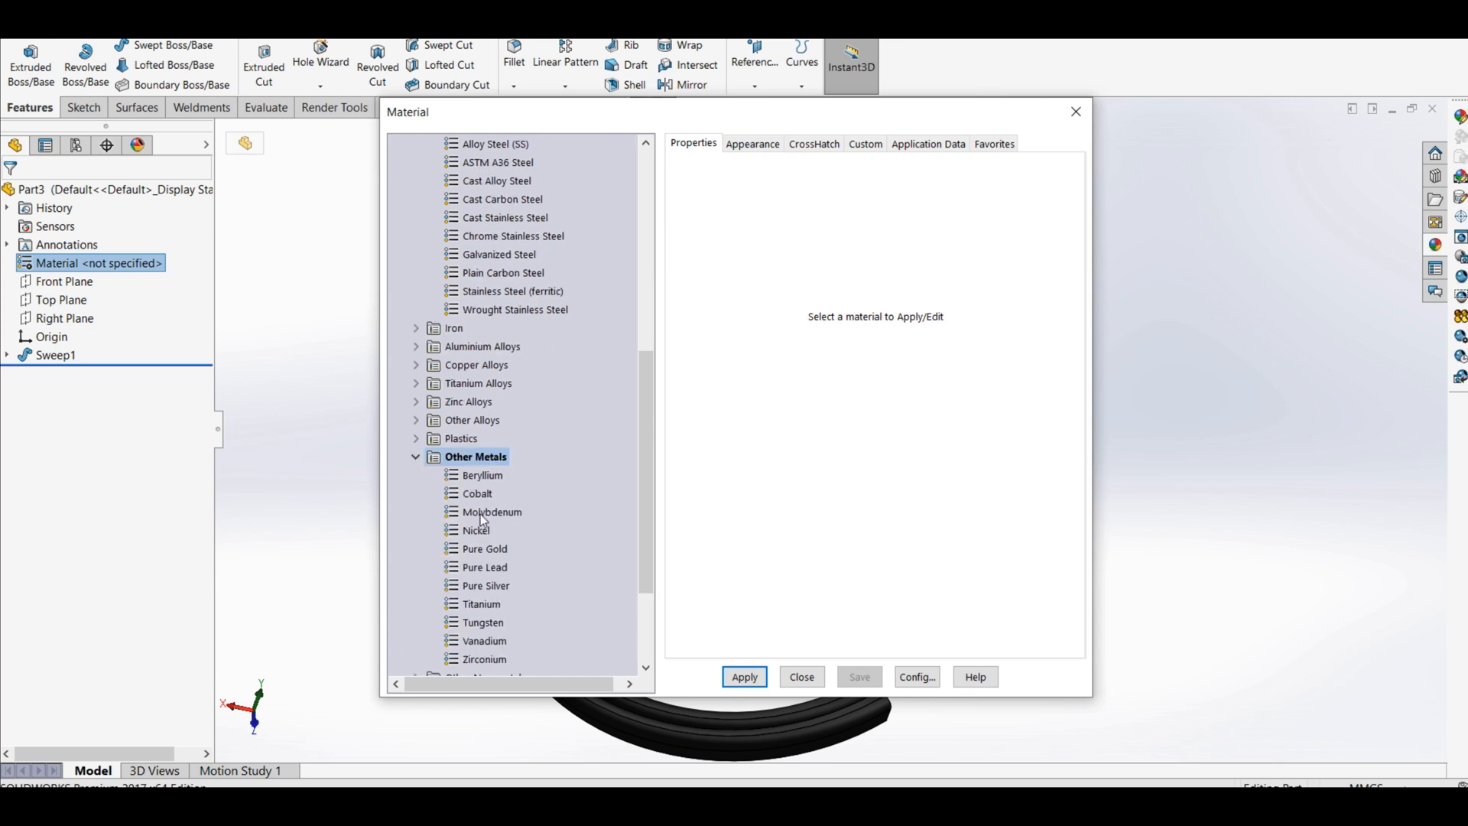
pyautogui.scroll(-2, 428, 467)
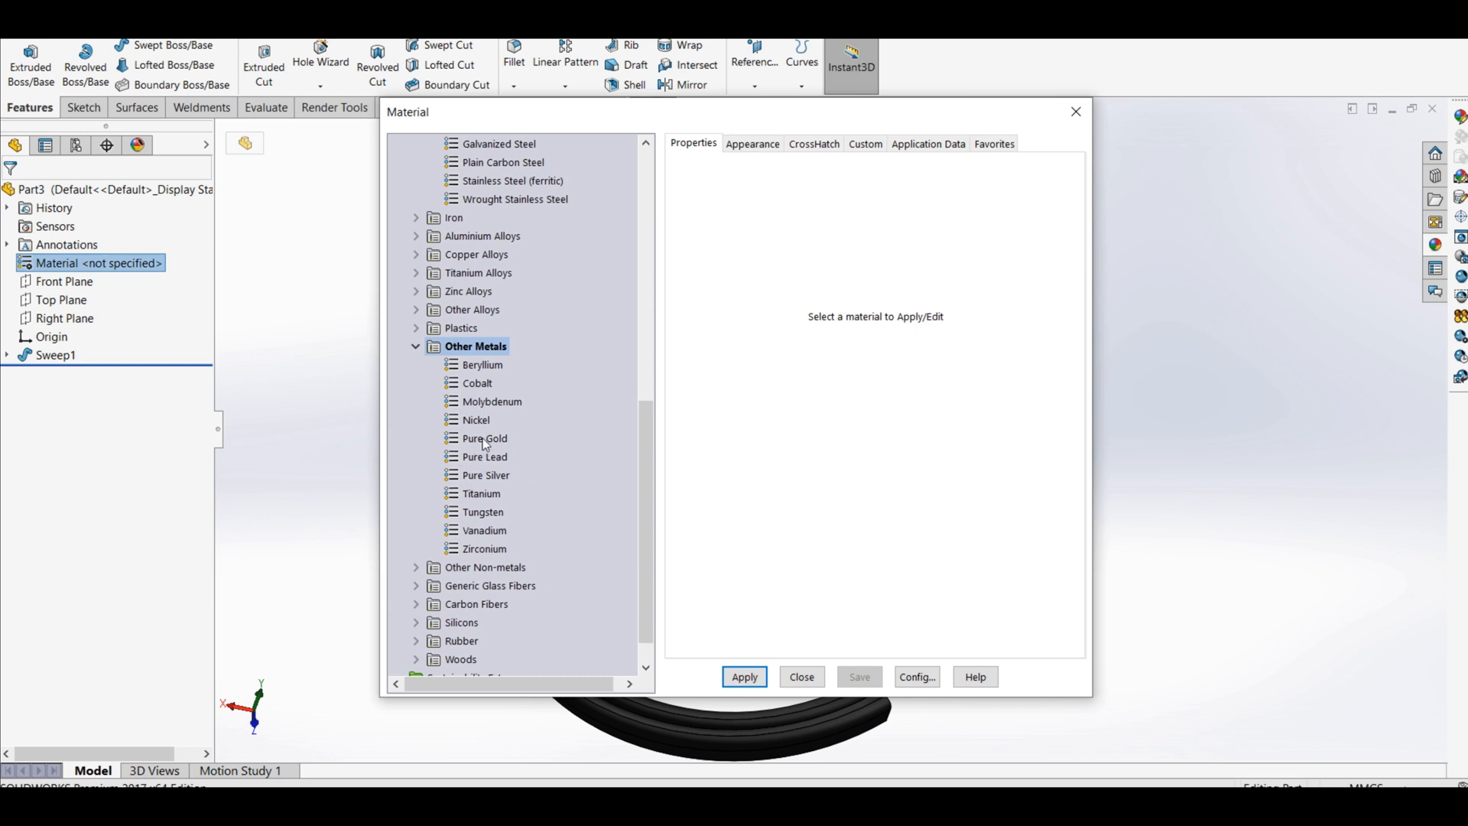
pyautogui.click(482, 439)
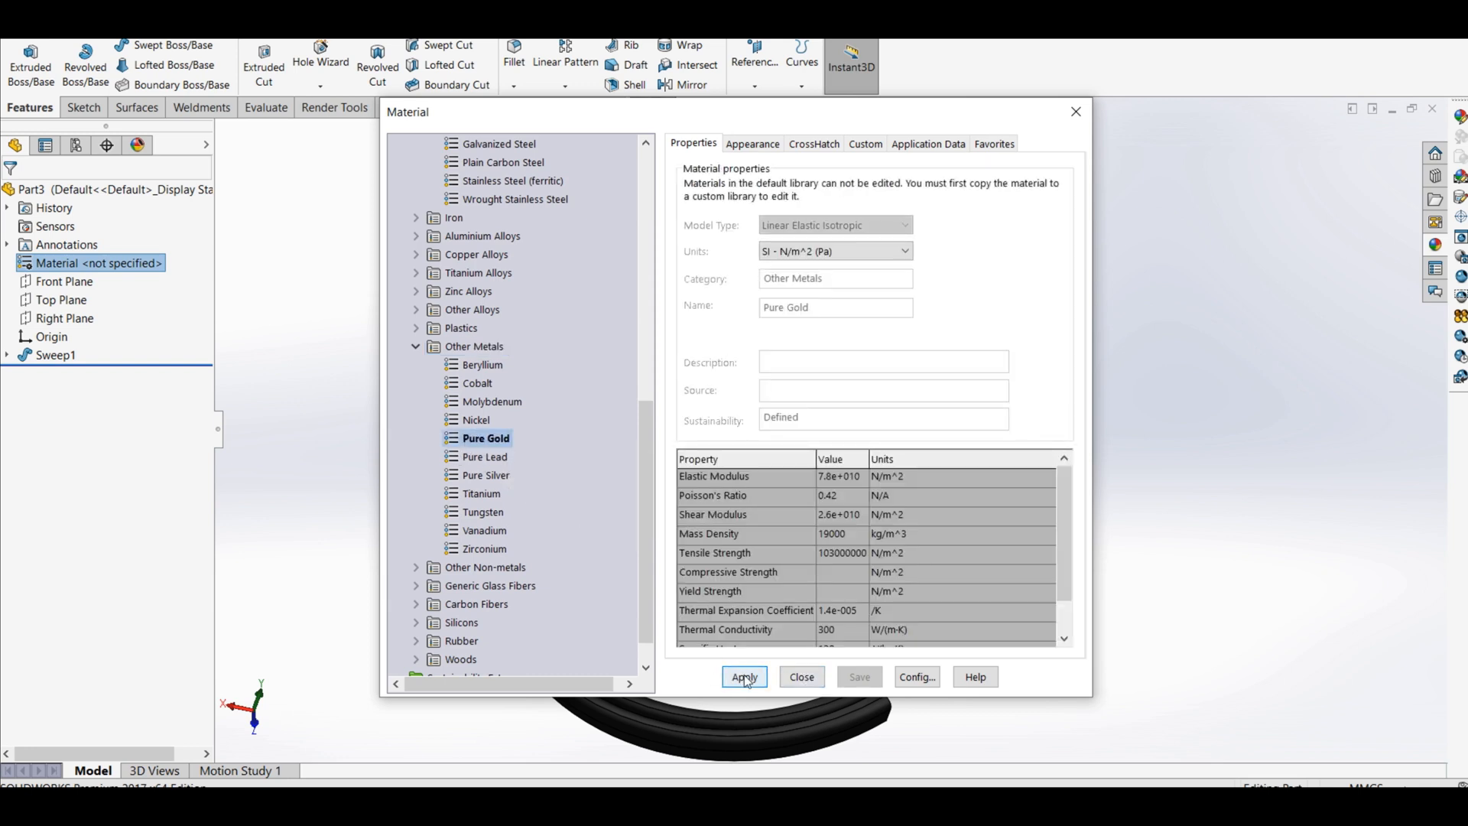
pyautogui.click(800, 678)
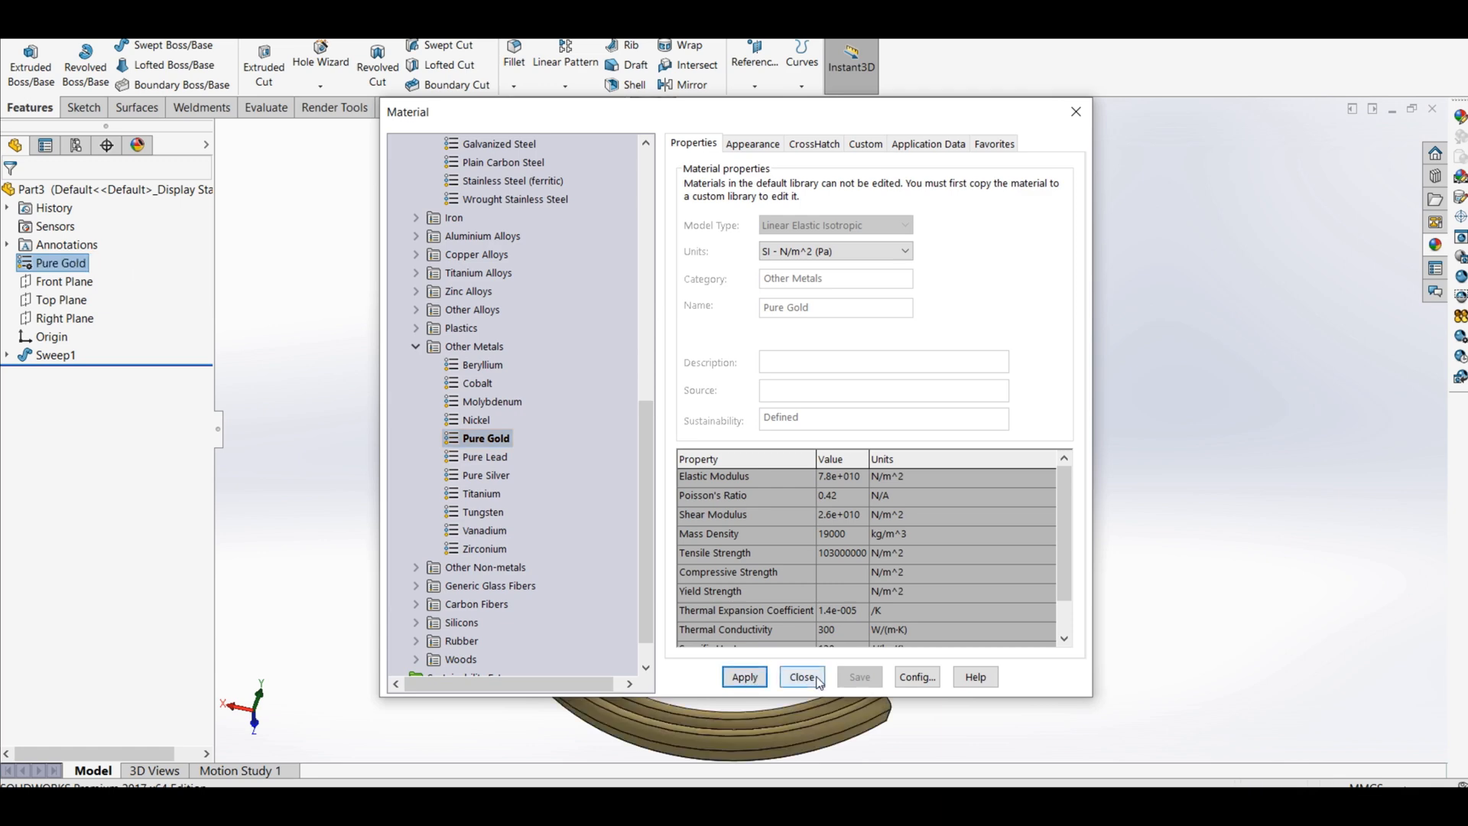
pyautogui.moveTo(784, 587); pyautogui.dragTo(929, 501, button='middle')
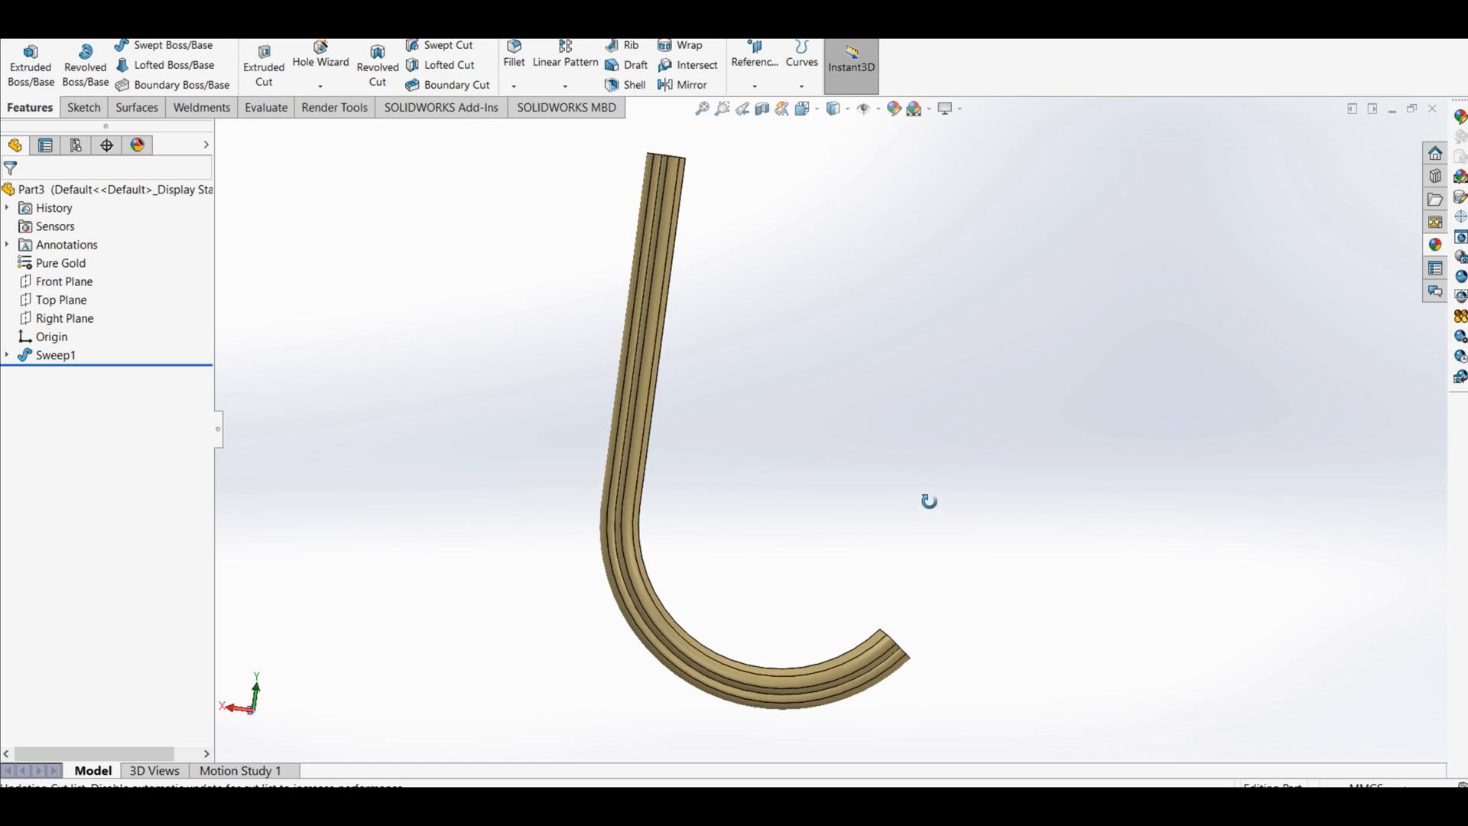
pyautogui.moveTo(885, 588); pyautogui.dragTo(680, 522, button='middle')
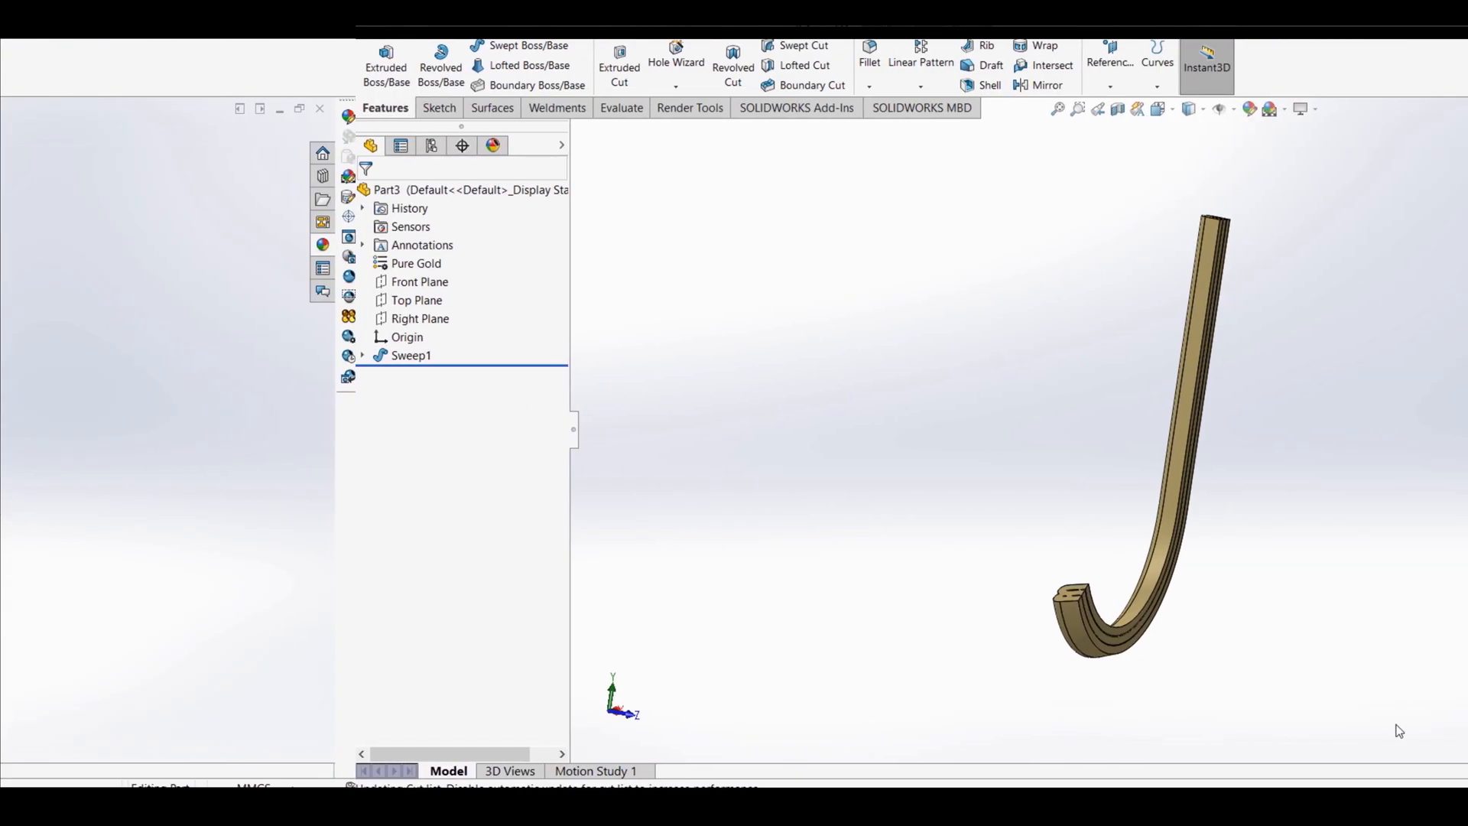